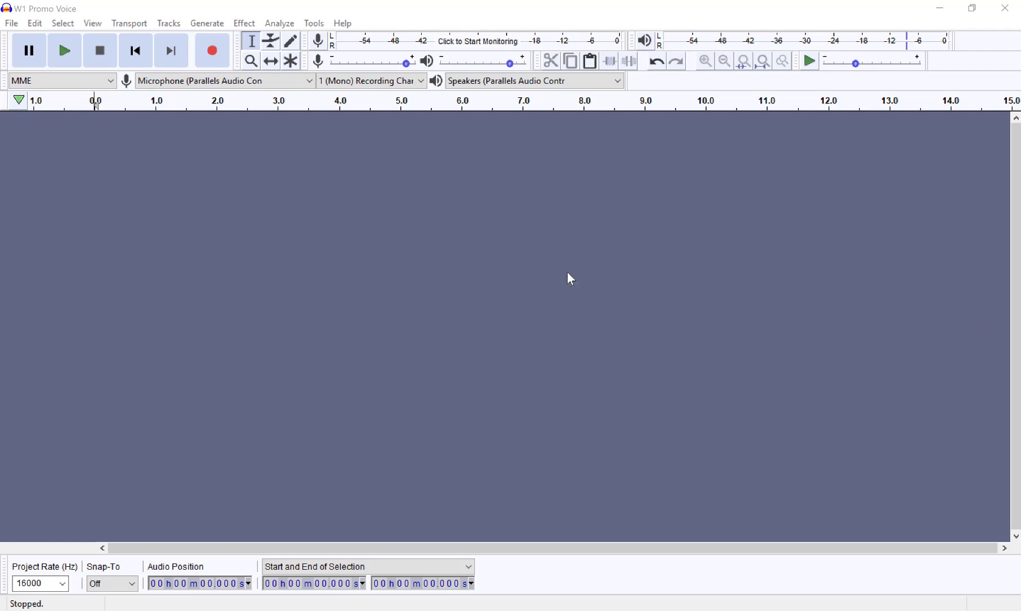
# Step: Open PB-Aire.mp3 from the Audacity Audio Editing folder and set the recording channels to 2 (Stereo)
pyautogui.click(12, 24)
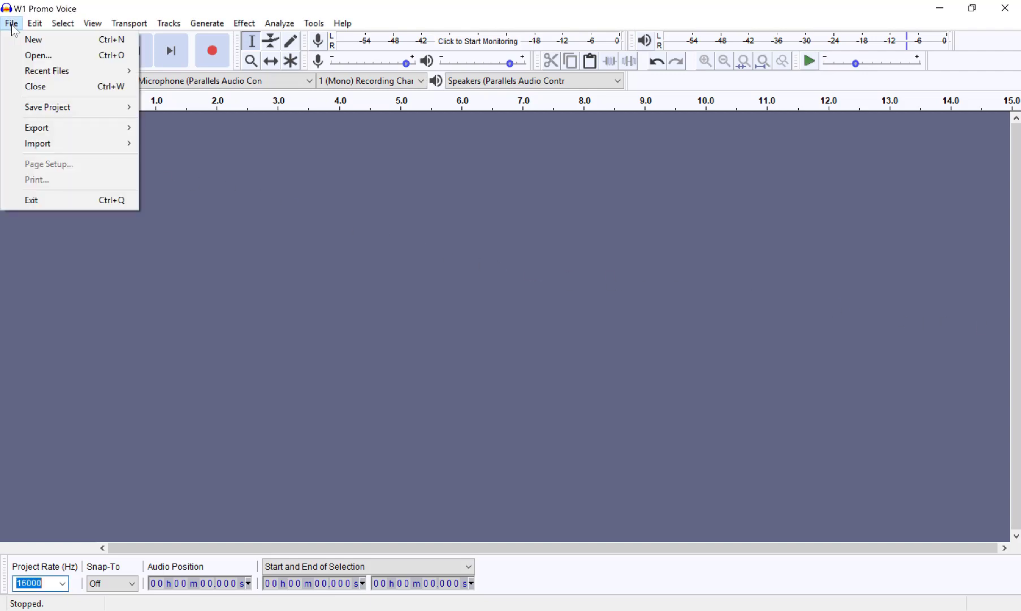
pyautogui.click(32, 56)
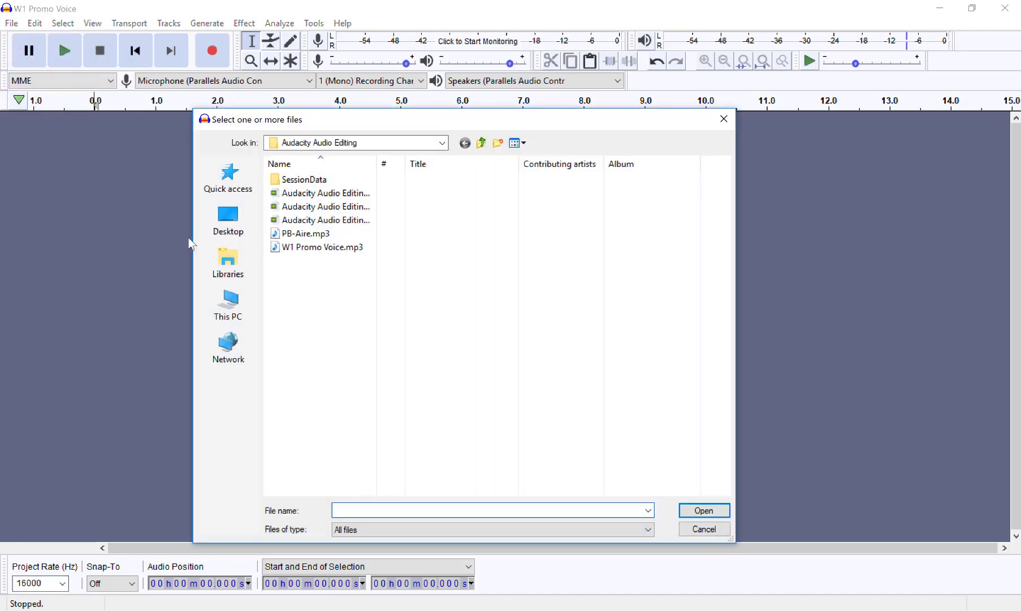
pyautogui.doubleClick(301, 233)
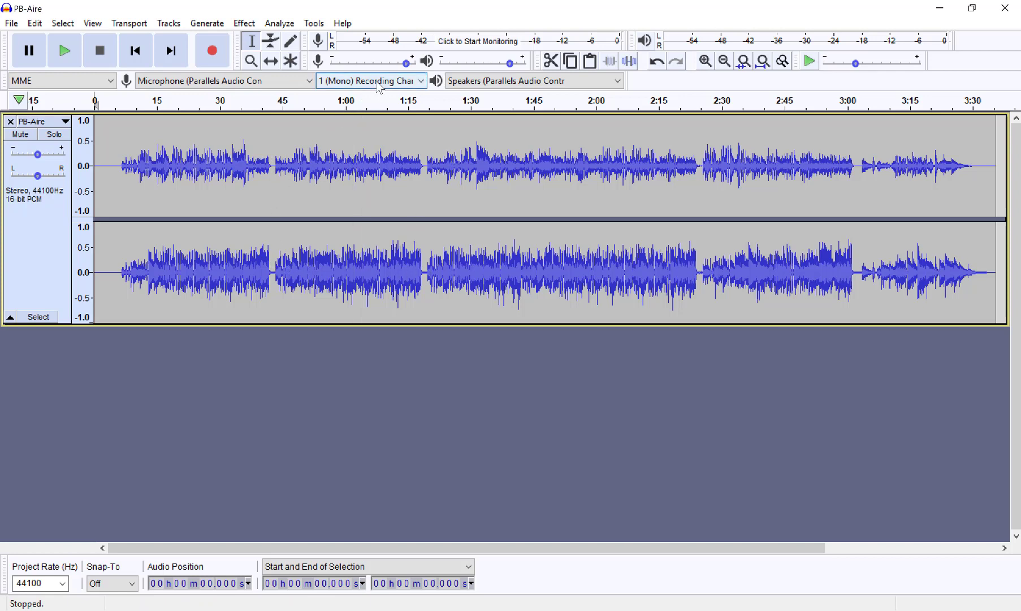
pyautogui.click(422, 82)
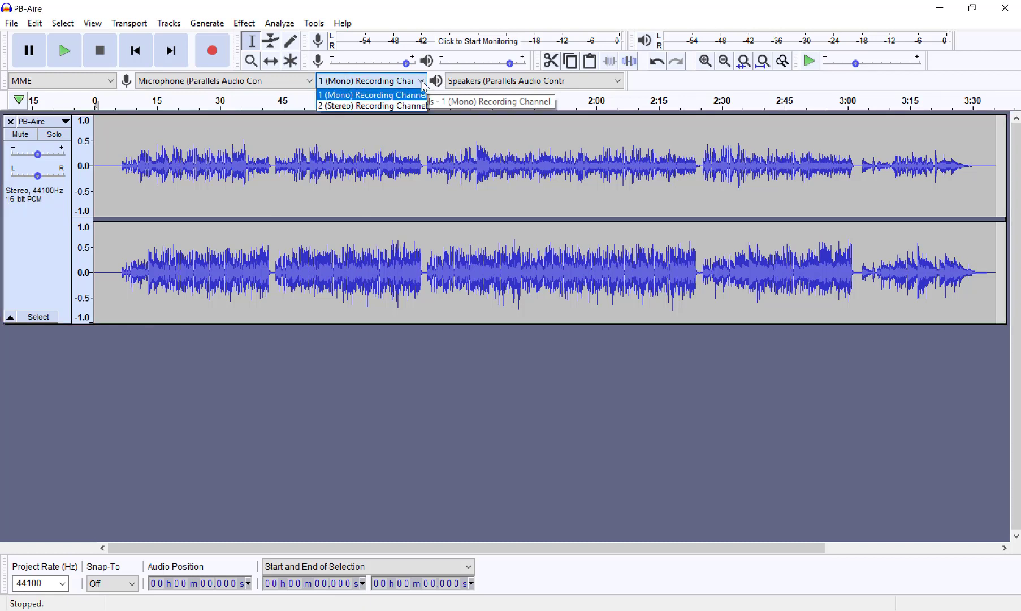
pyautogui.click(392, 106)
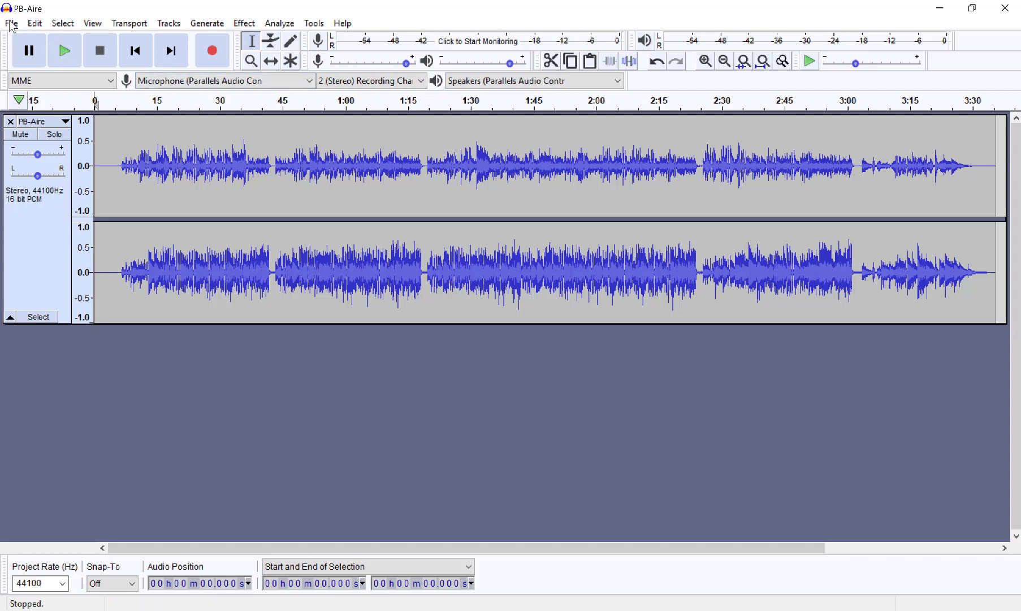
# Step: In the Quality preferences, set the default sample rate to 22050 Hz and keep the default sample format at 16-bit
pyautogui.click(40, 25)
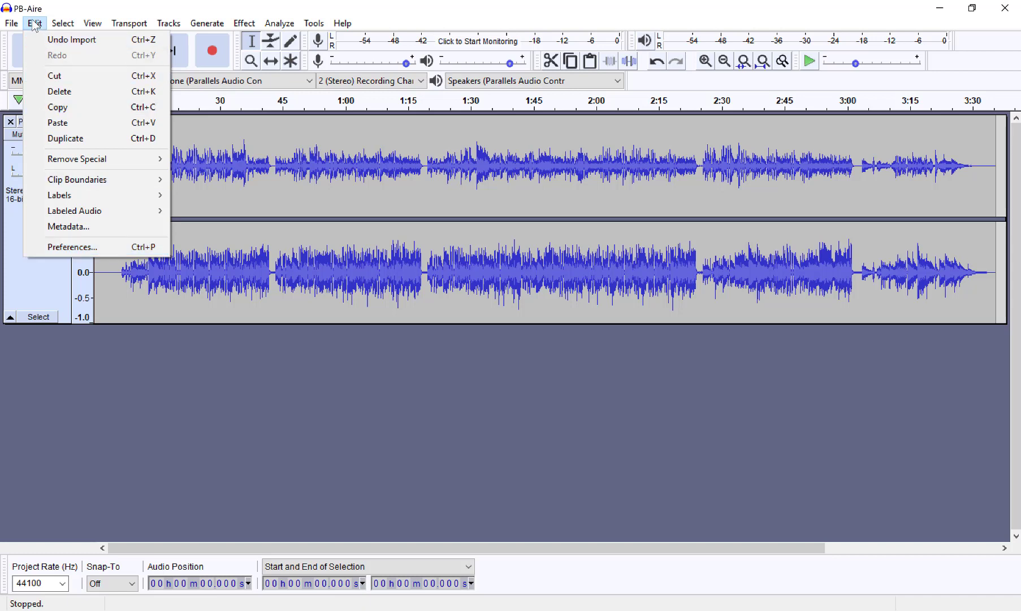
pyautogui.moveTo(14, 24)
pyautogui.click(86, 253)
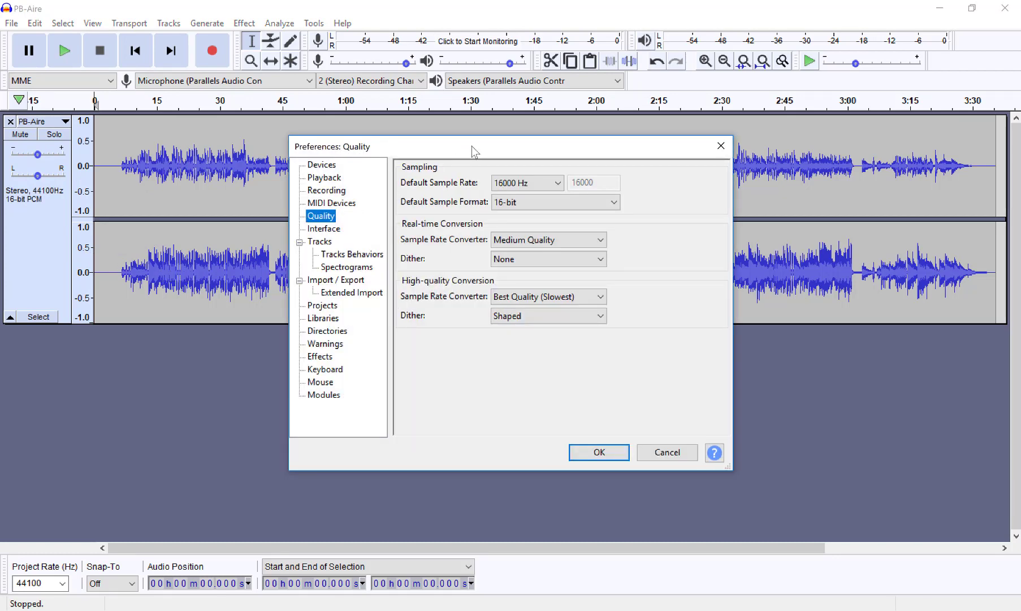
pyautogui.moveTo(458, 145); pyautogui.dragTo(292, 137)
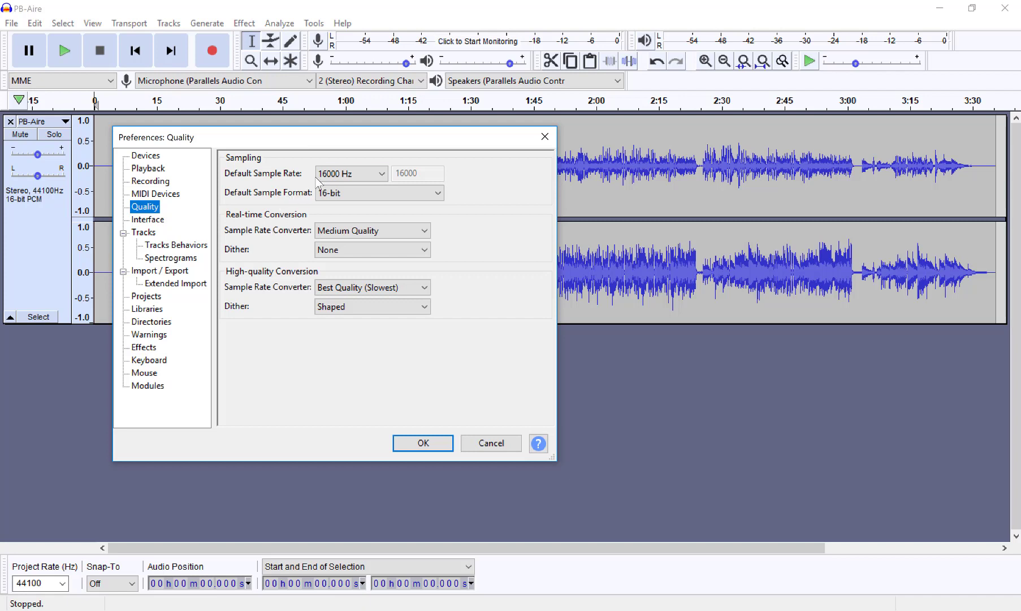
pyautogui.click(382, 174)
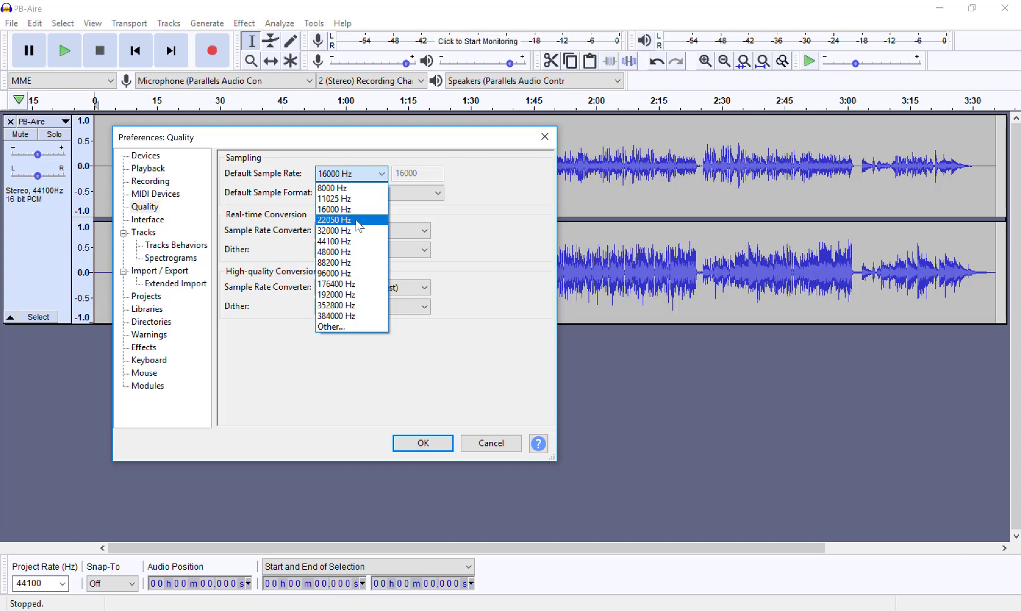
pyautogui.click(356, 221)
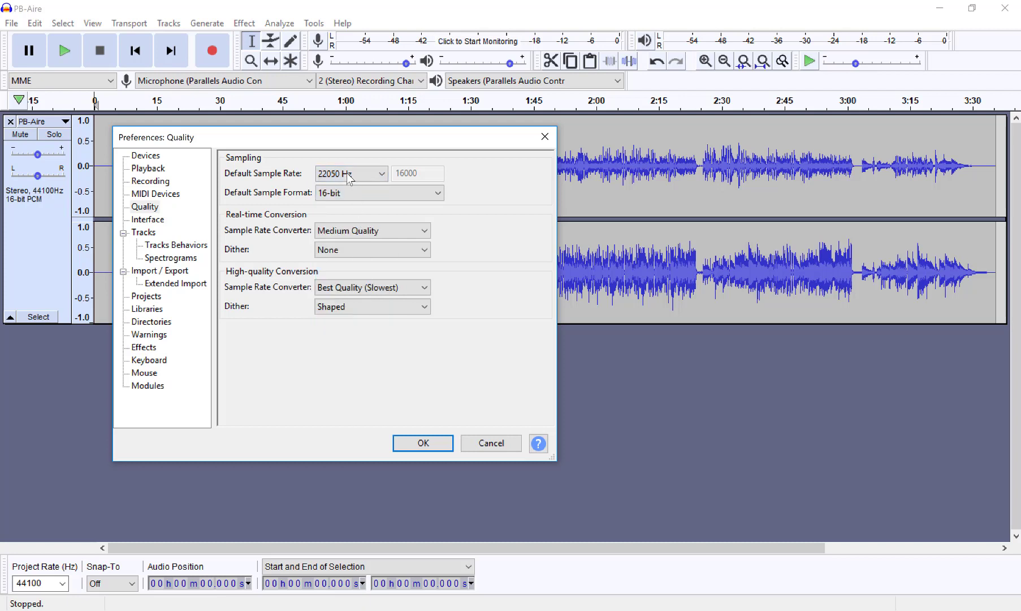
pyautogui.click(439, 195)
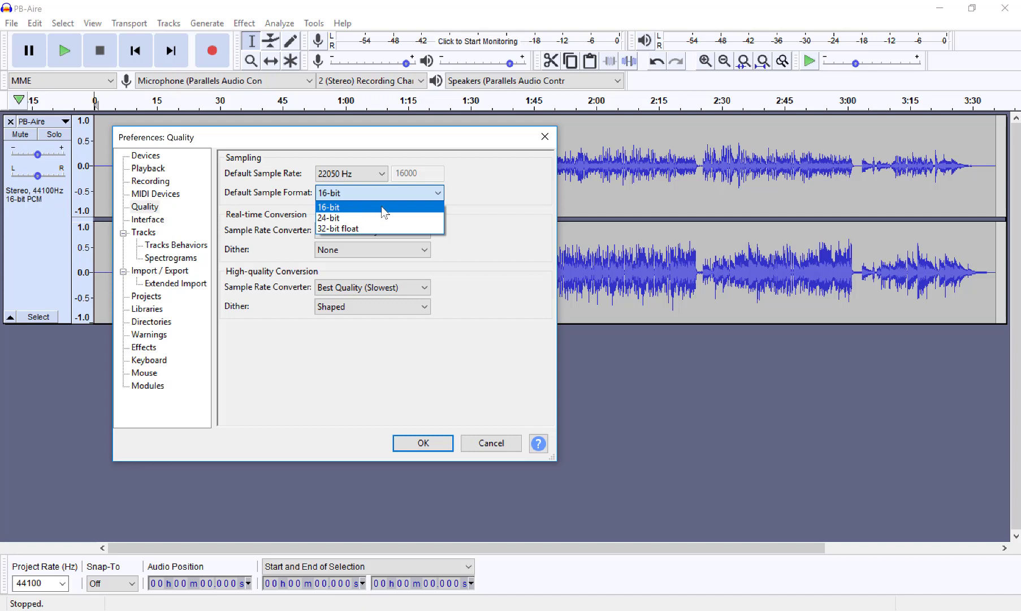
pyautogui.click(419, 194)
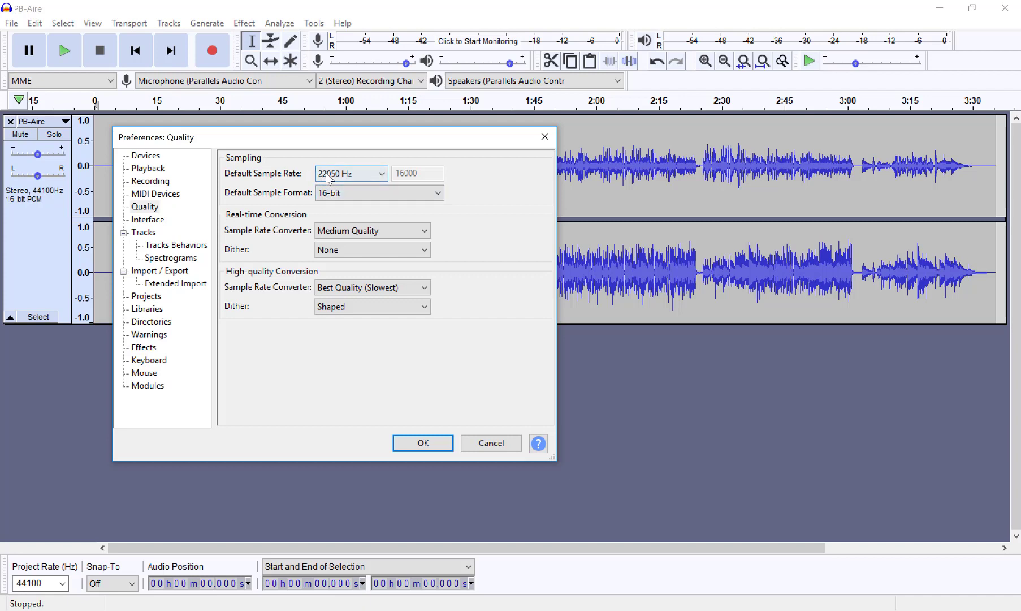
pyautogui.click(423, 445)
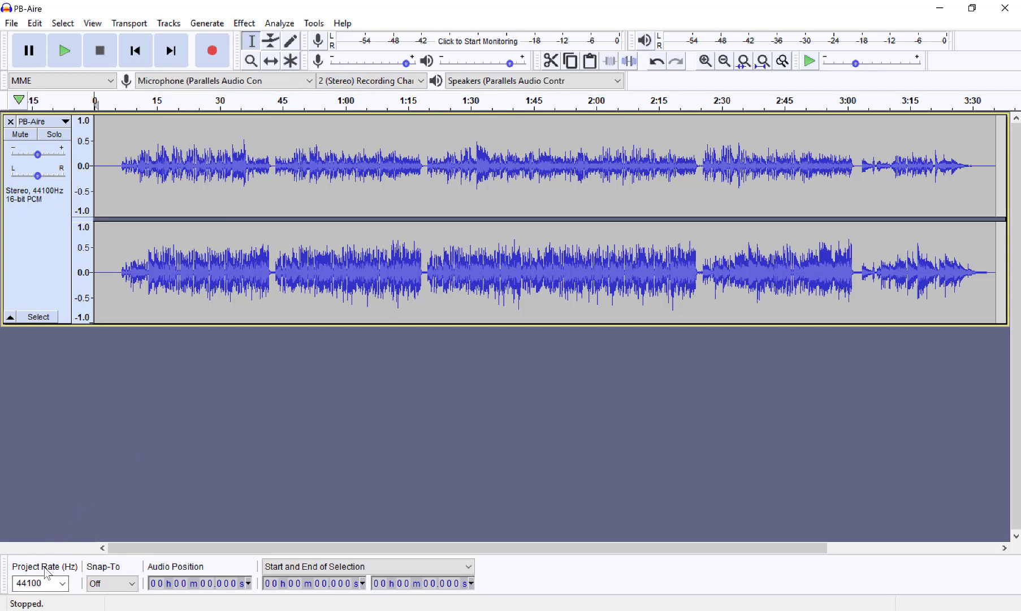
# Step: Set the project rate to 22050 Hz
pyautogui.click(63, 584)
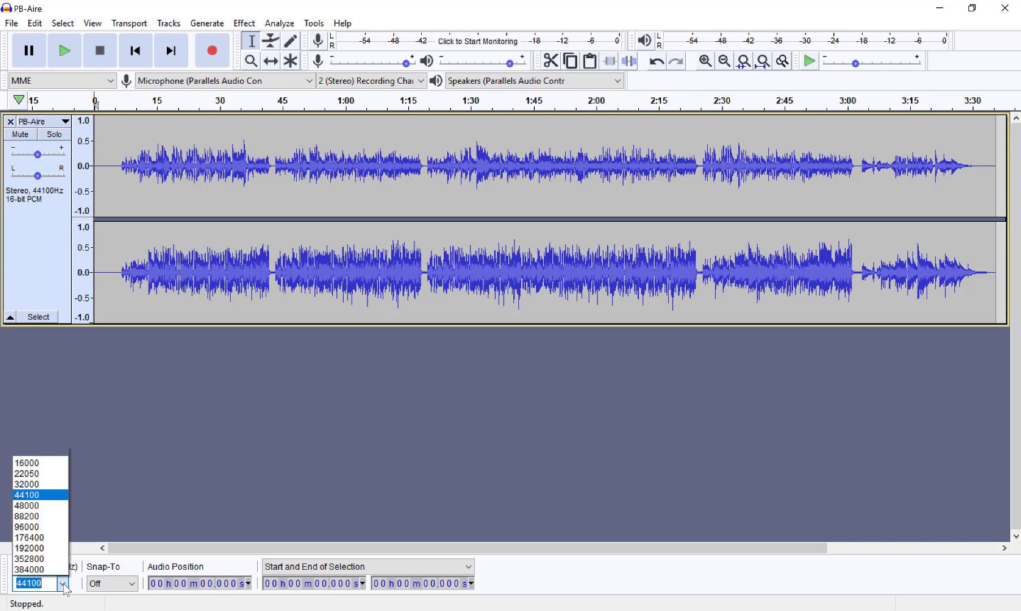
pyautogui.click(28, 475)
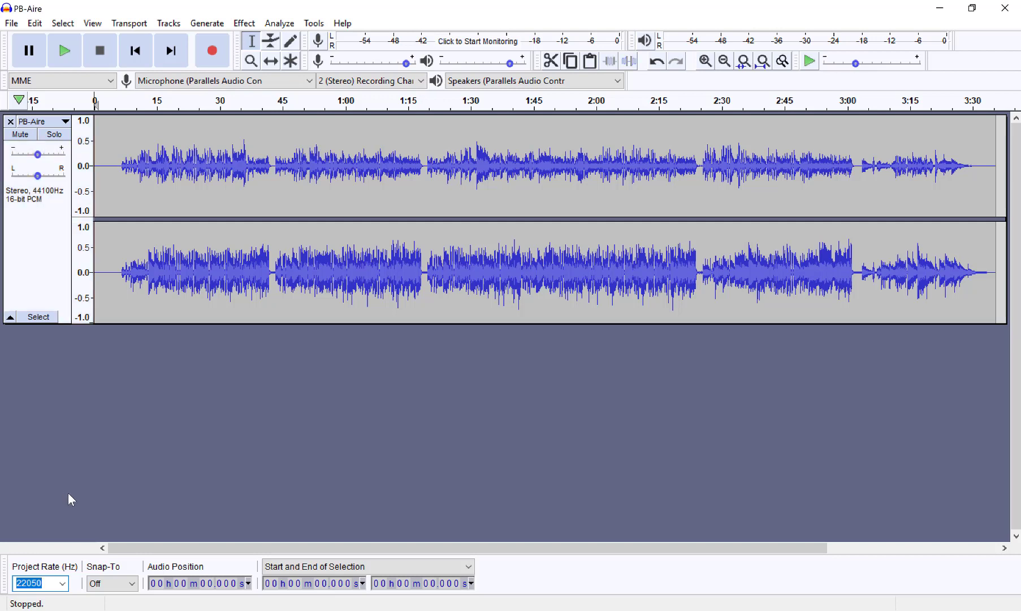
pyautogui.click(63, 586)
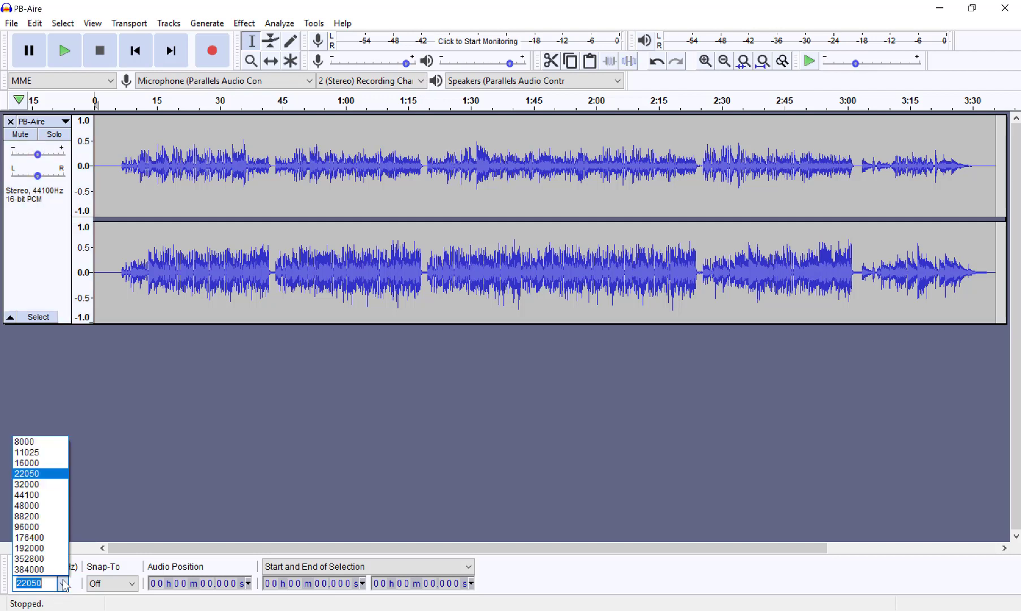
pyautogui.click(38, 475)
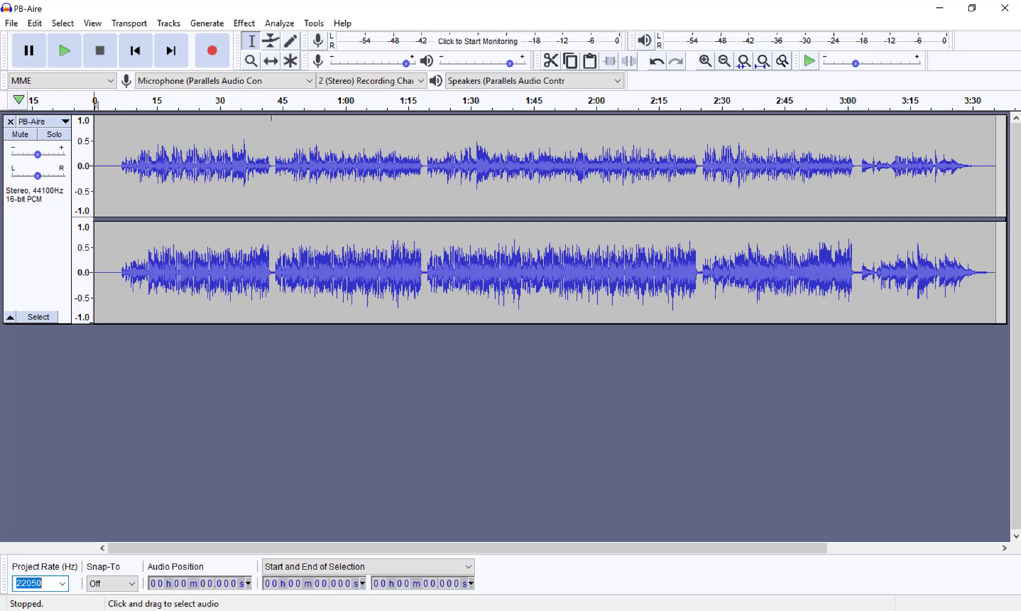
# Step: Delete the opening section of the PB-Aire track, from the start to the first gap at about 42.4 seconds
pyautogui.click(271, 118)
pyautogui.moveTo(271, 118); pyautogui.dragTo(79, 132)
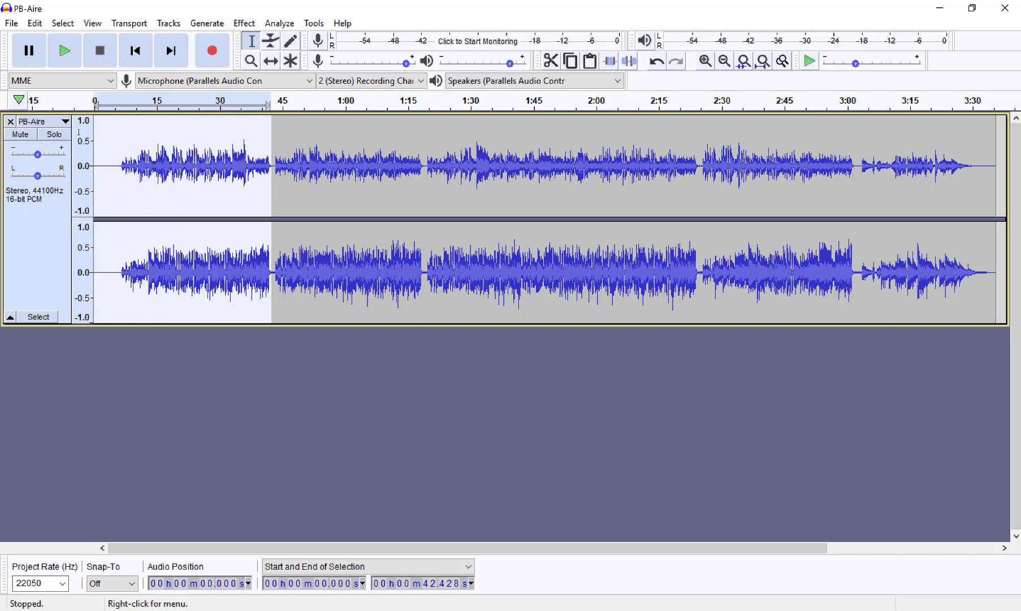
pyautogui.press('Delete')
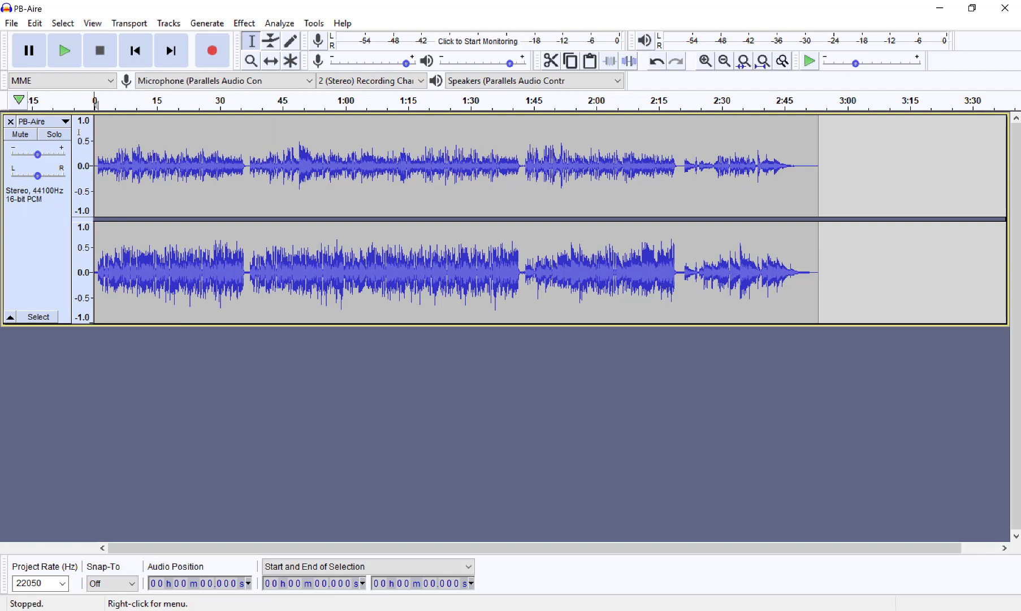
# Step: Delete the rest of the track from the gap at about 36.7 seconds through the end of the audio
pyautogui.click(247, 194)
pyautogui.moveTo(247, 193); pyautogui.dragTo(868, 224)
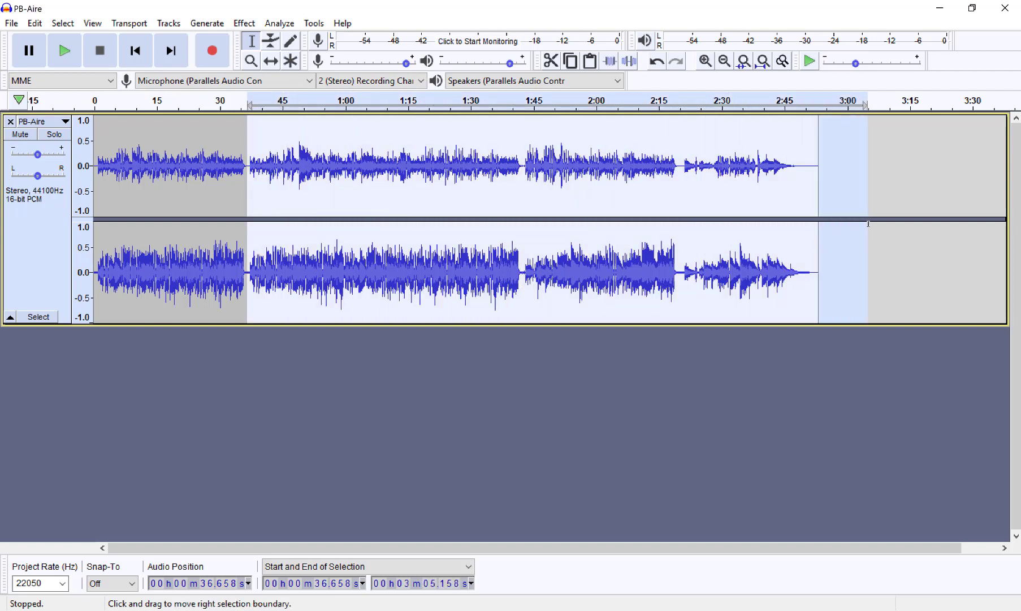
pyautogui.press('Delete')
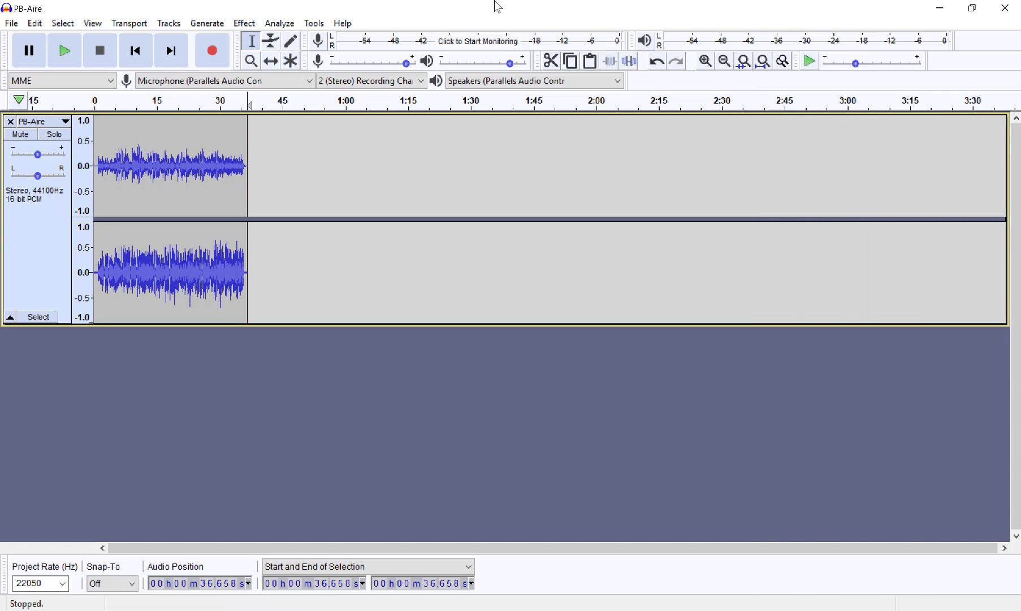
# Step: Save the work as a new Audacity project named "PB-Aire Audacity Project.aup" in the Audacity Audio Editing folder
pyautogui.click(13, 25)
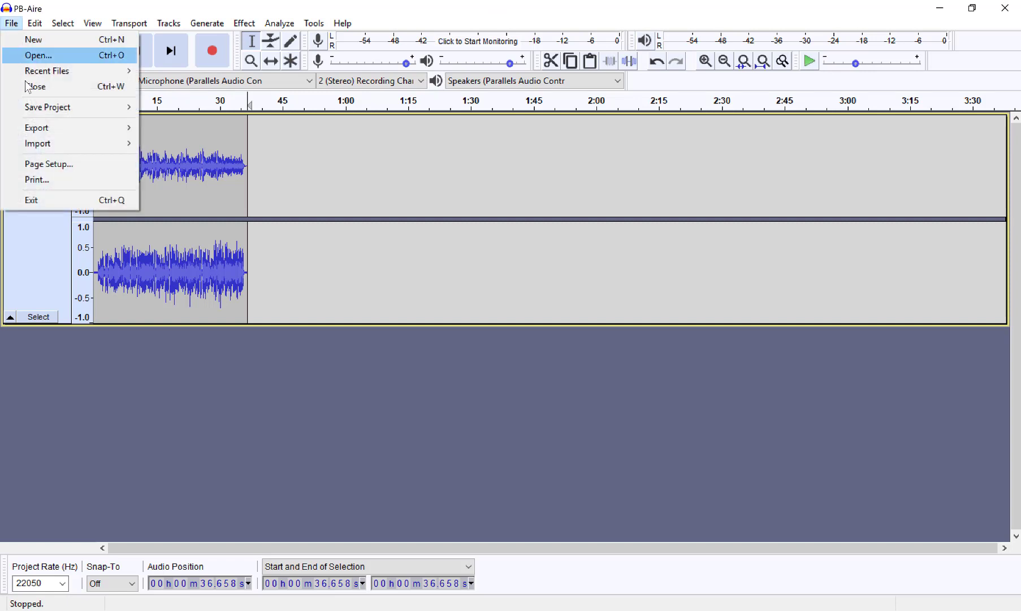
pyautogui.moveTo(45, 111)
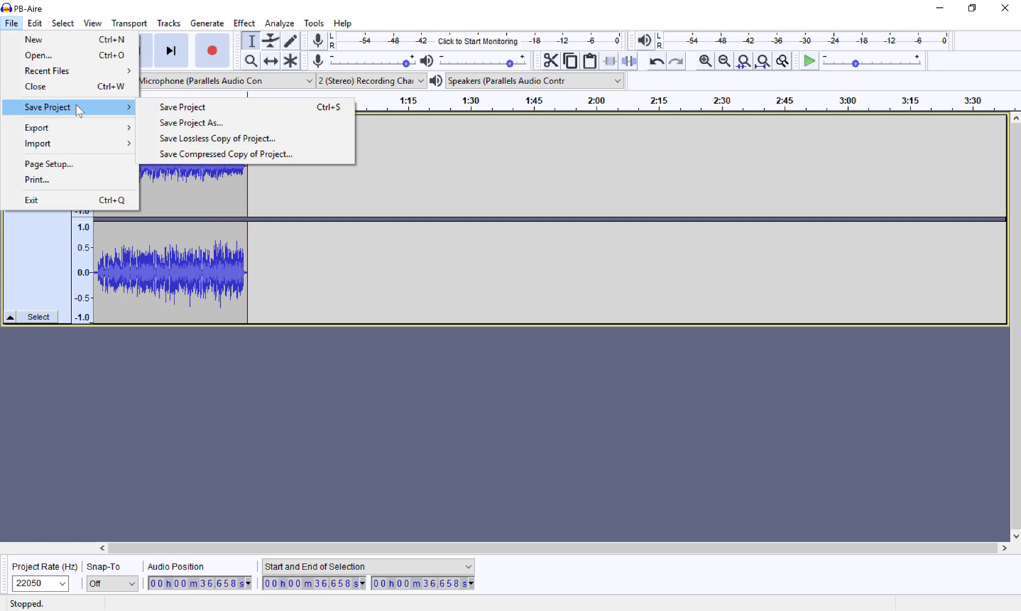
pyautogui.click(184, 123)
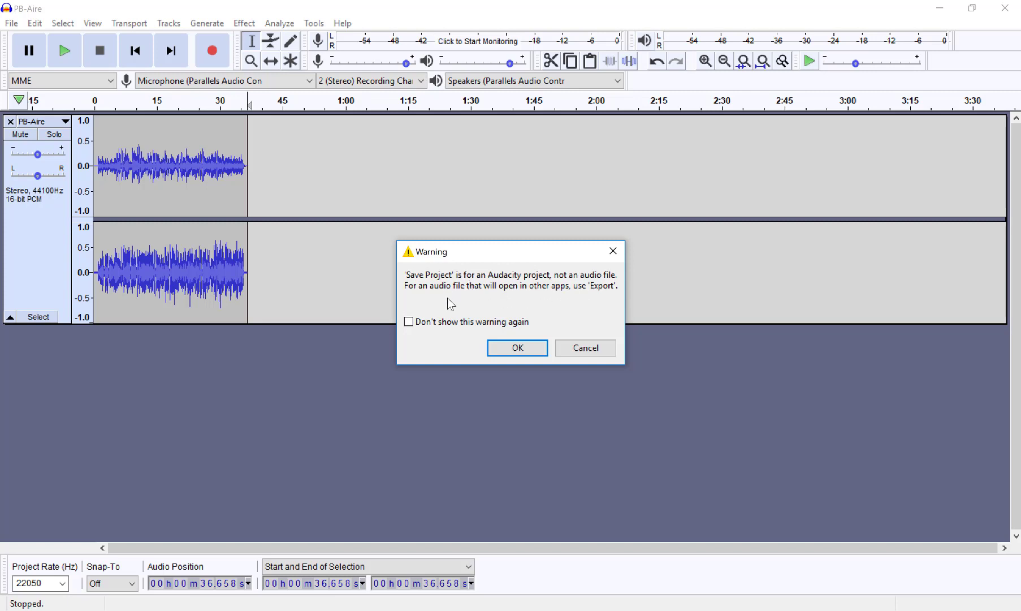
pyautogui.click(517, 348)
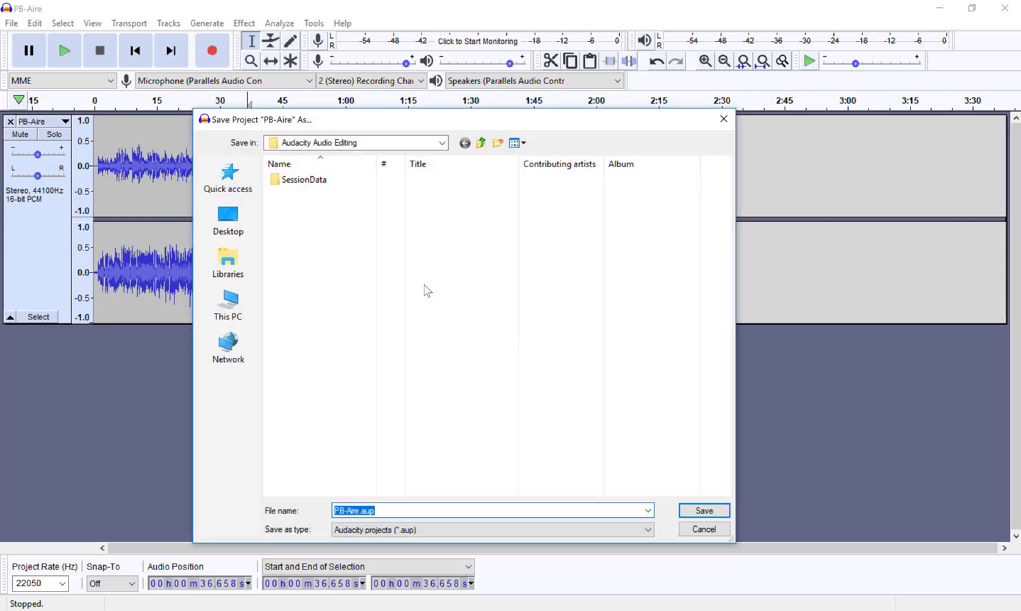
pyautogui.click(361, 510)
pyautogui.write('Audacity')
pyautogui.write('Project')
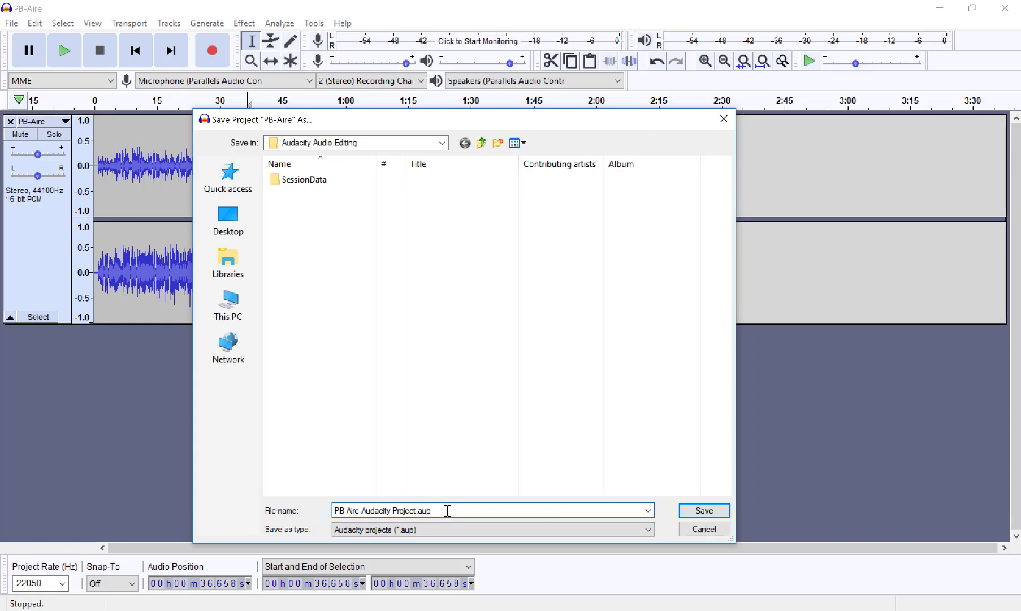
pyautogui.click(715, 513)
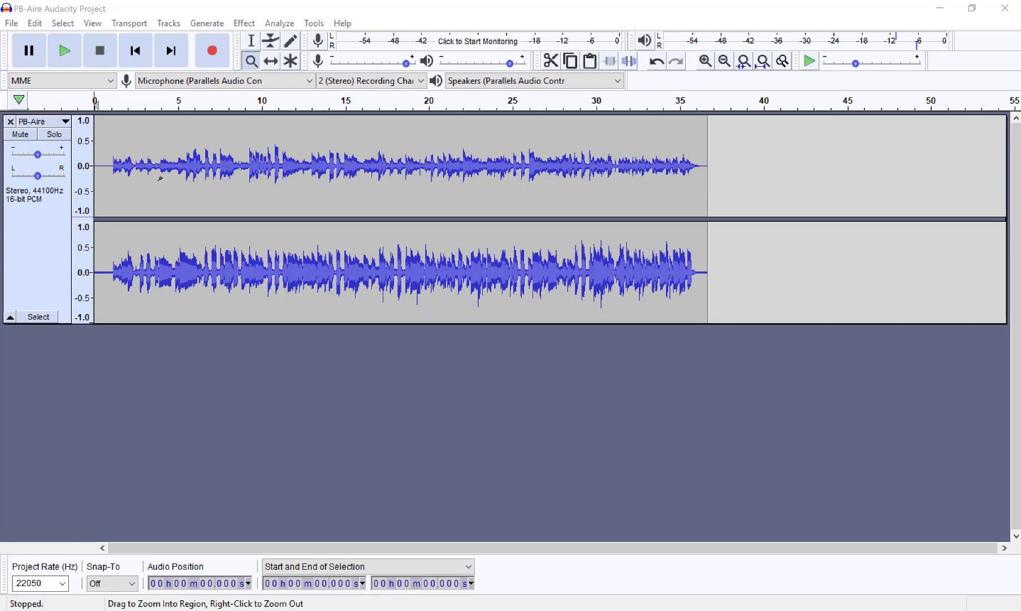
# Step: Examine the beginning of the PB-Aire waveform at several magnifications with the Zoom Tool
pyautogui.click(251, 61)
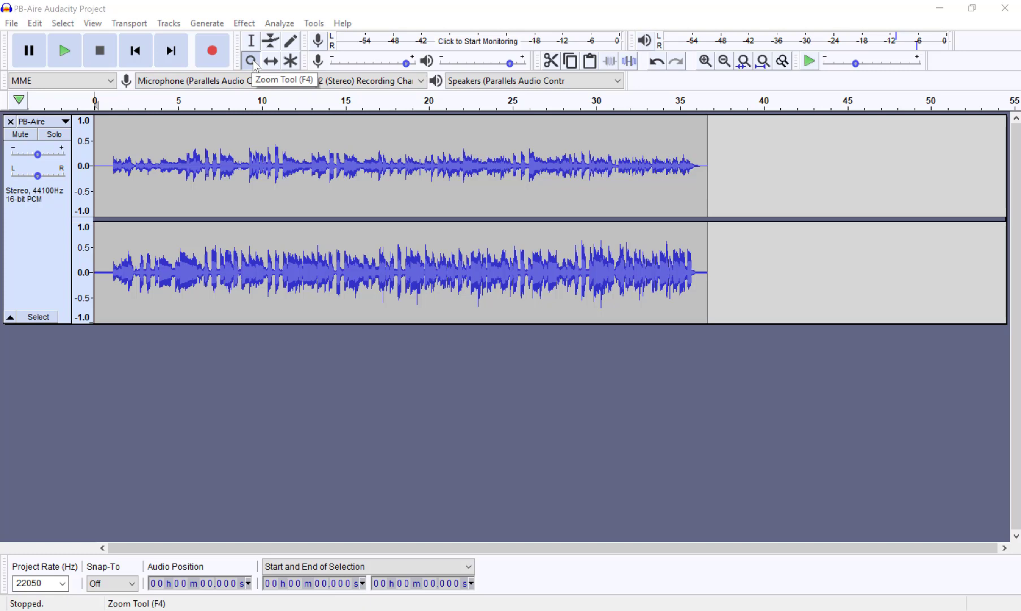
pyautogui.click(256, 66)
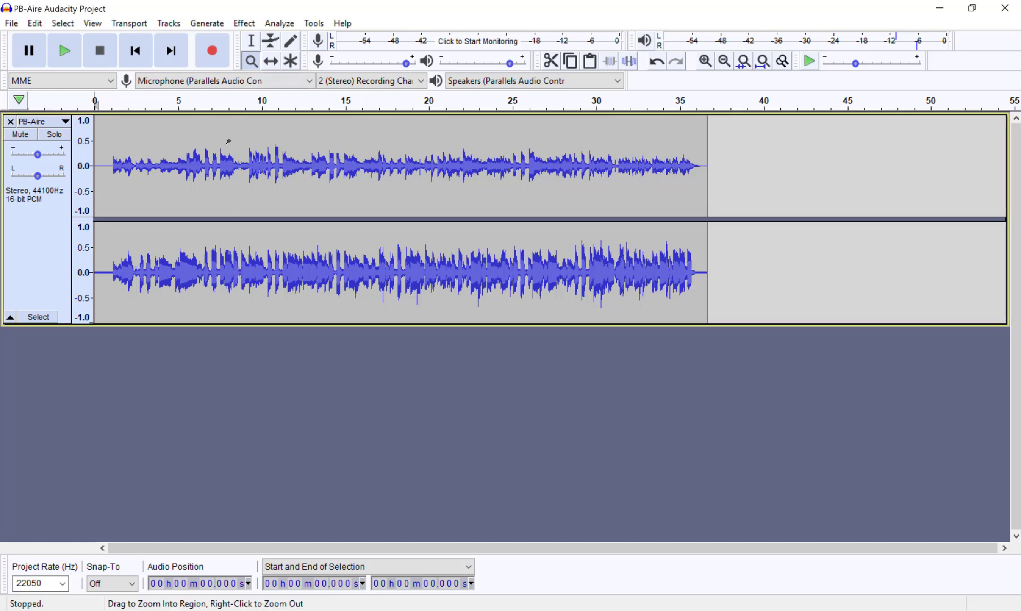
pyautogui.click(189, 136)
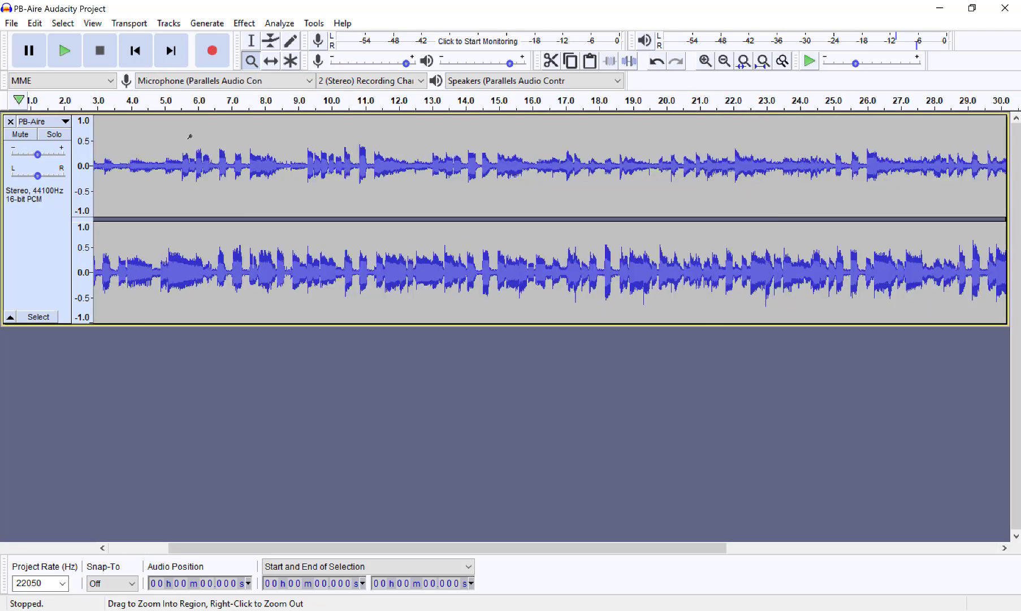
pyautogui.rightClick(189, 137)
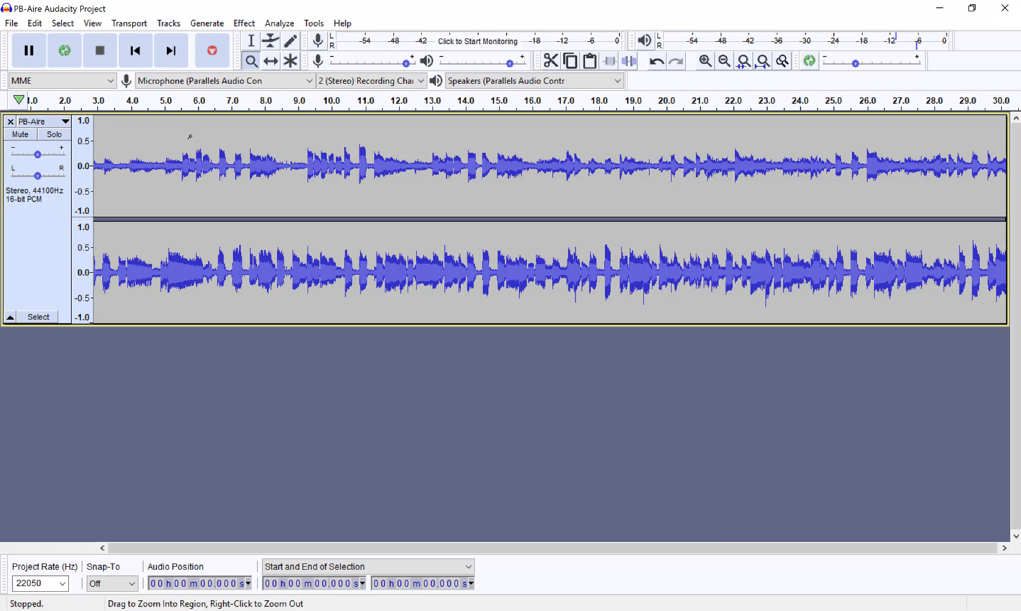
pyautogui.rightClick(190, 137)
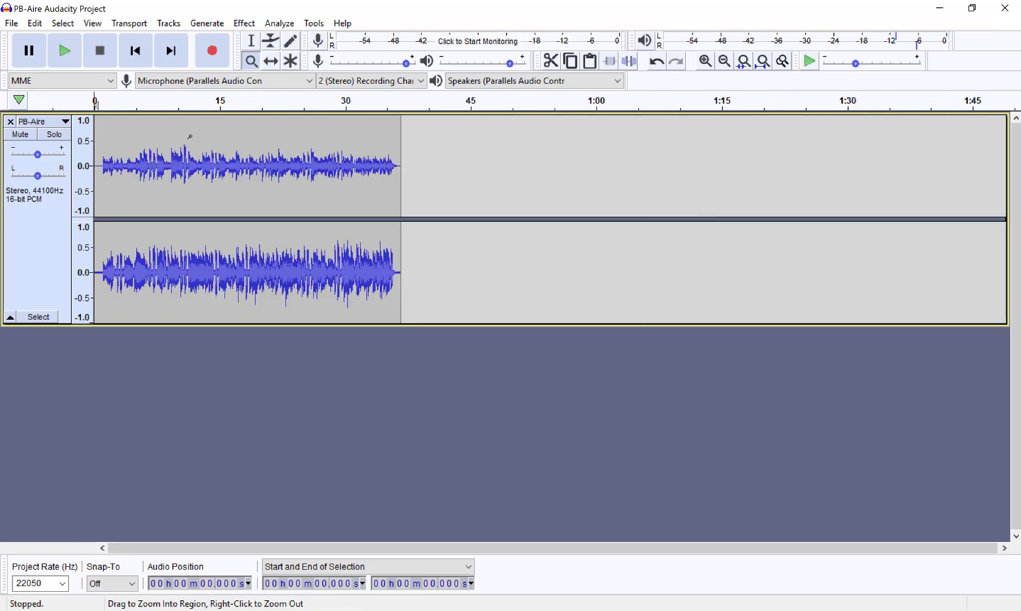
pyautogui.click(190, 136)
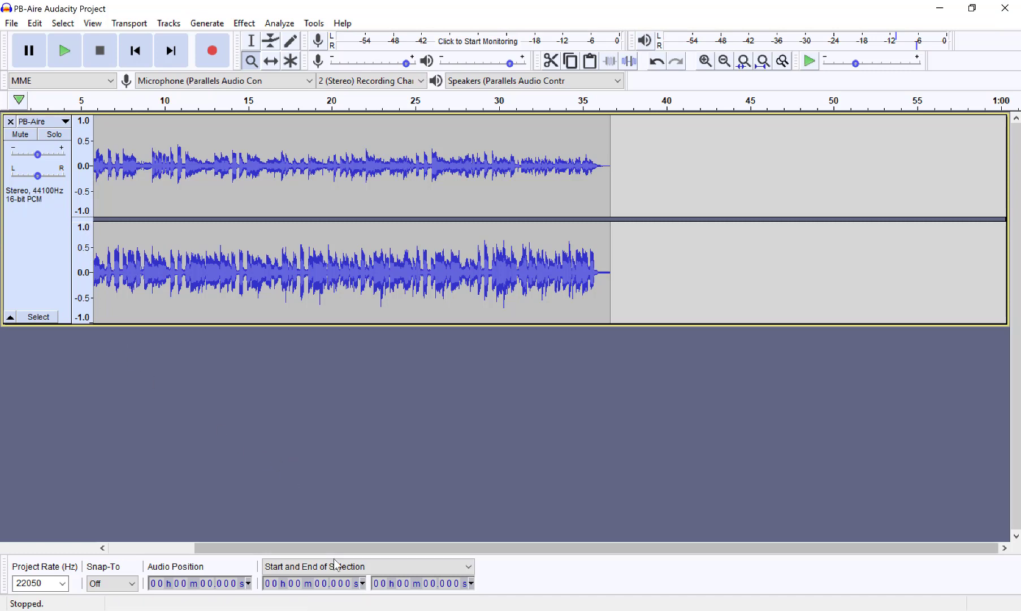
pyautogui.moveTo(408, 547); pyautogui.dragTo(294, 550)
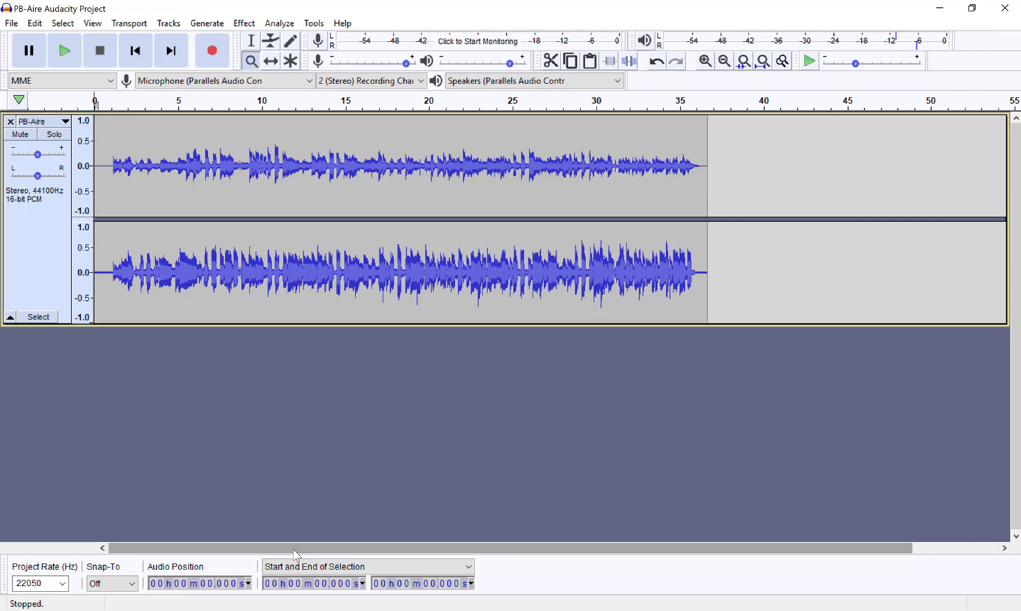
pyautogui.click(174, 195)
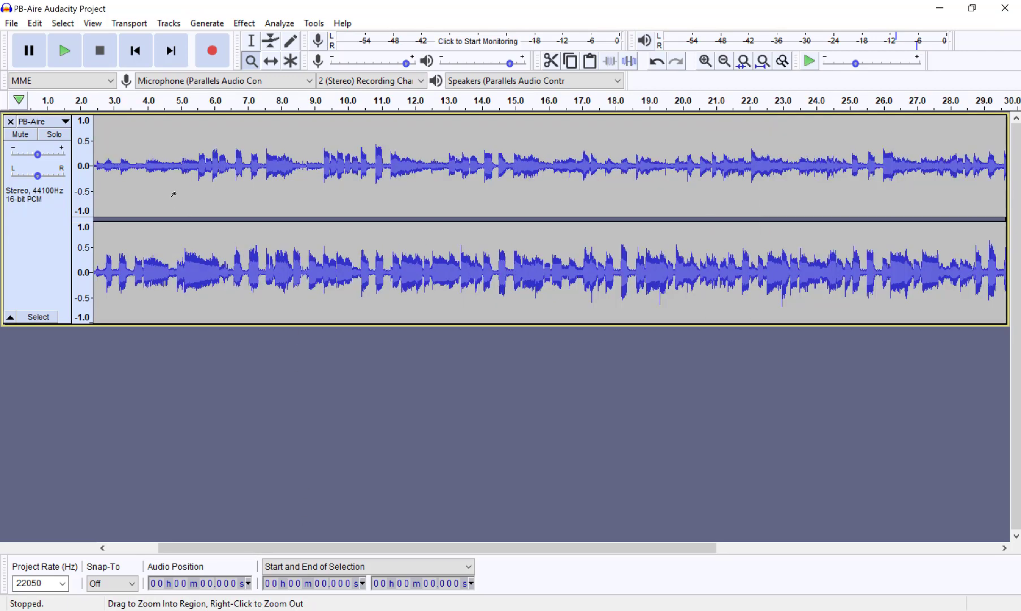
# Step: Switch to the Selection Tool and play the PB-Aire track from about 1.1 seconds, where the sound begins
pyautogui.moveTo(387, 547); pyautogui.dragTo(282, 544)
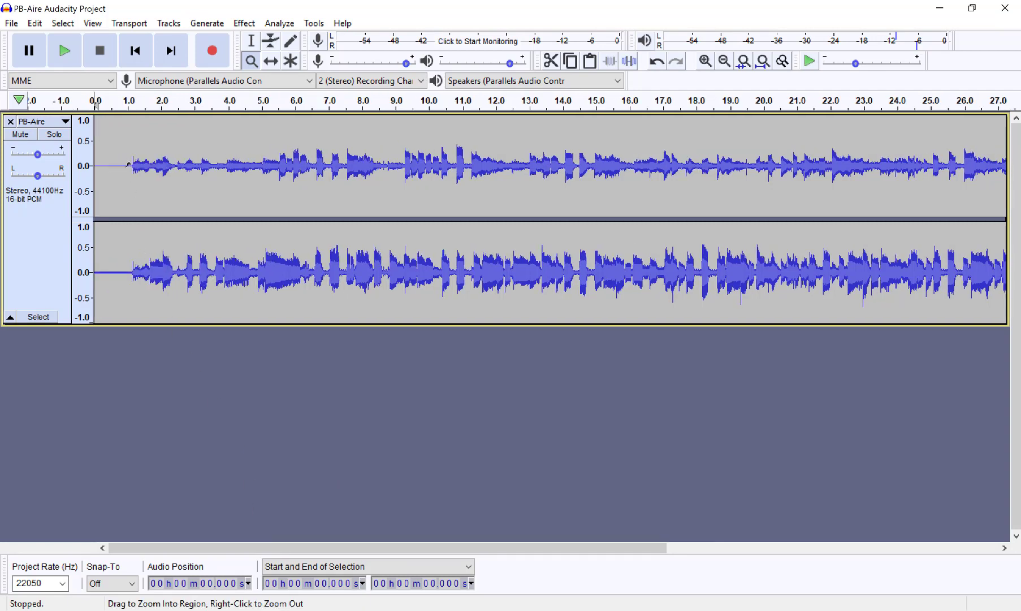
pyautogui.click(256, 44)
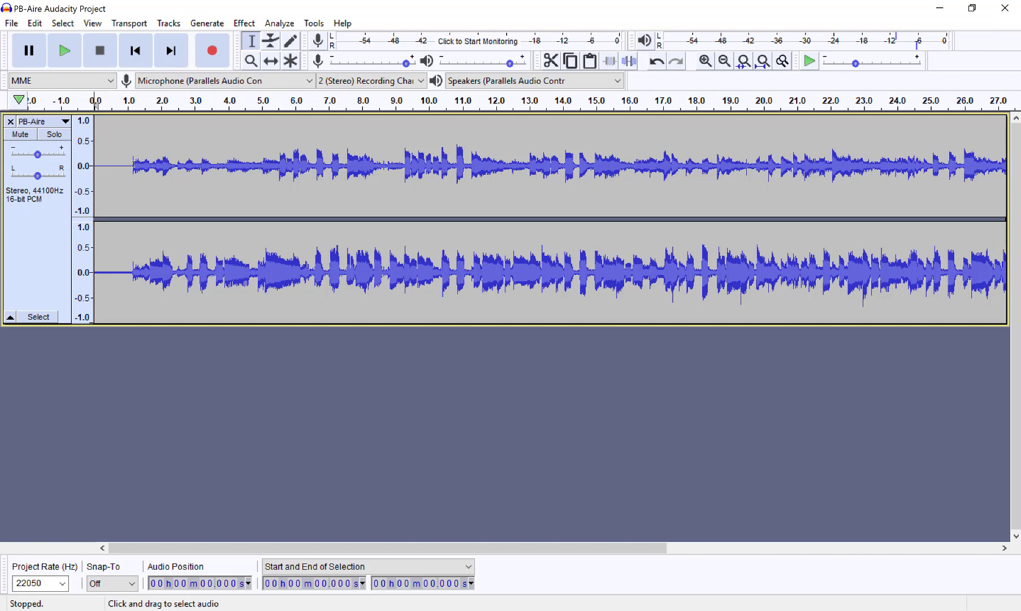
pyautogui.click(131, 100)
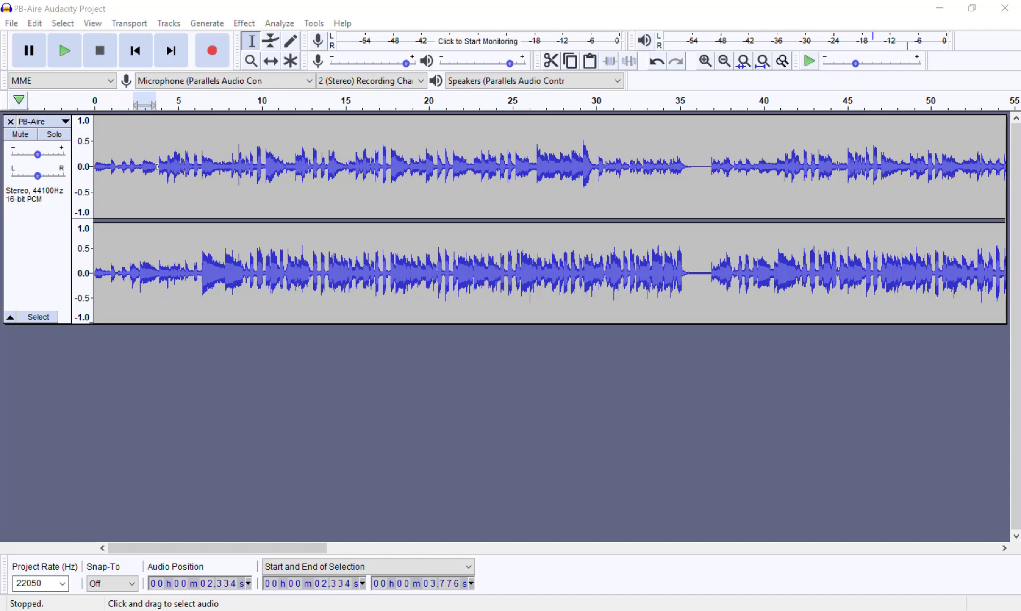
# Step: Try to apply the Fade In effect near the beginning of the PB-Aire track
pyautogui.click(245, 24)
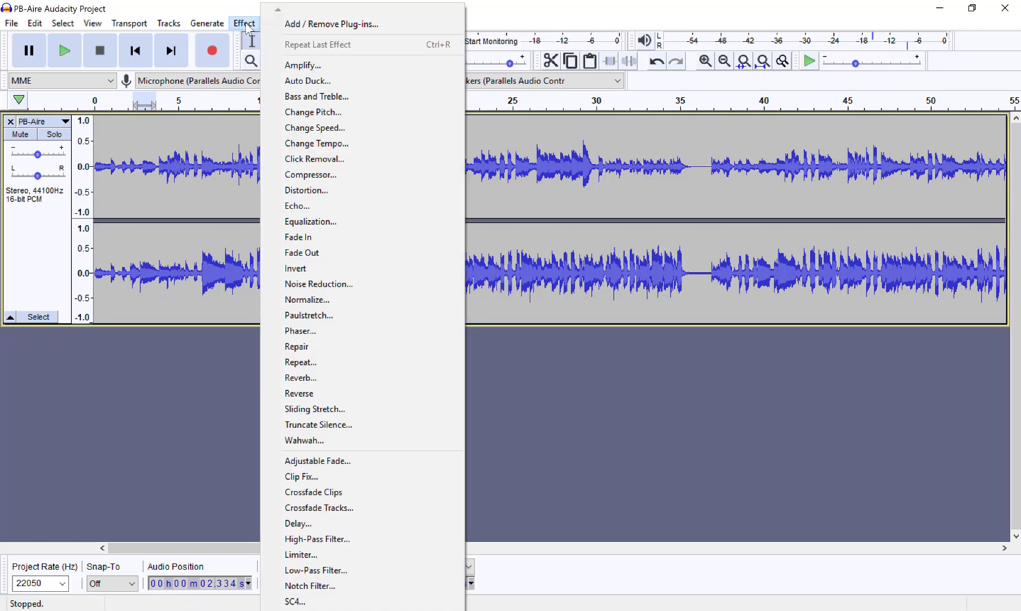
pyautogui.click(308, 237)
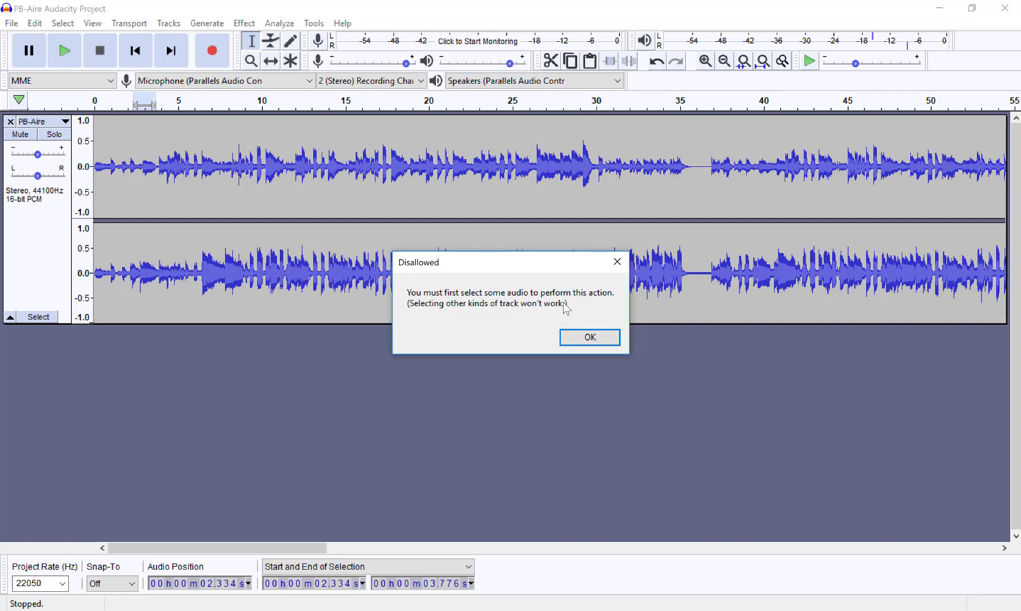
pyautogui.click(589, 337)
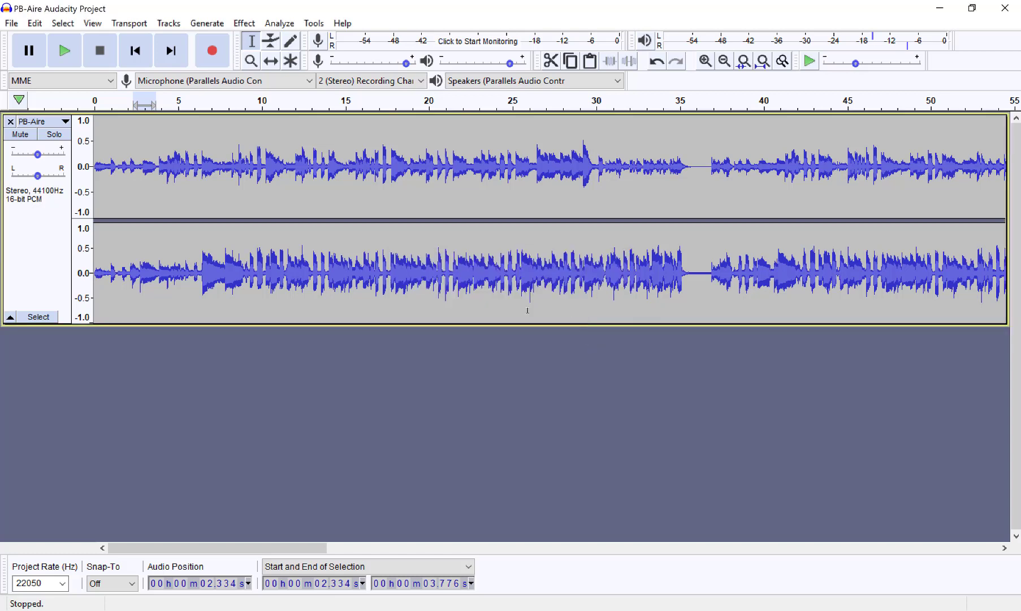
# Step: Apply a Fade In to the opening of the PB-Aire track, from the start to about 3.8 seconds
pyautogui.click(157, 172)
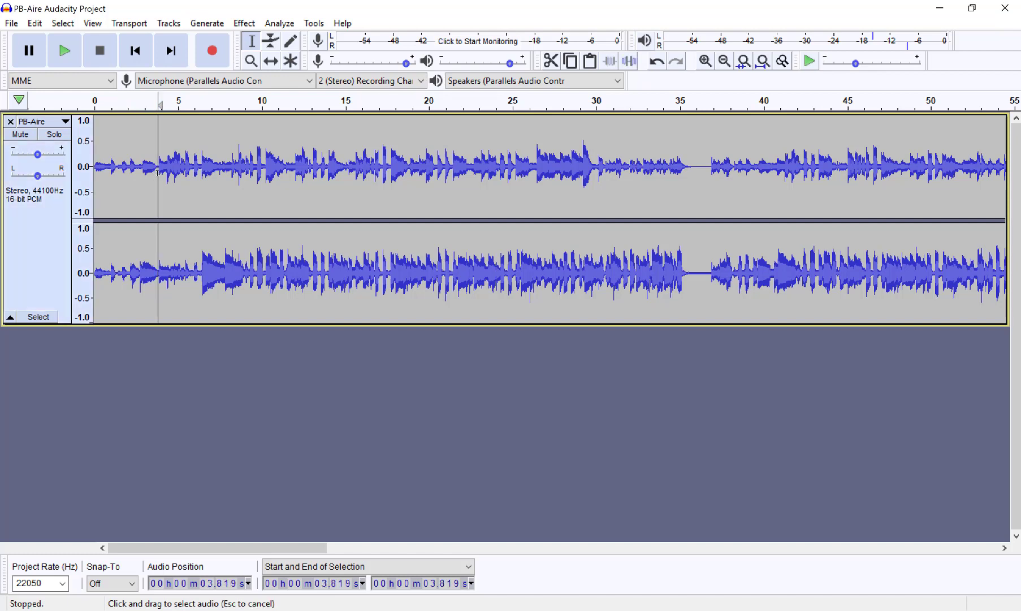
pyautogui.moveTo(157, 172); pyautogui.dragTo(91, 168)
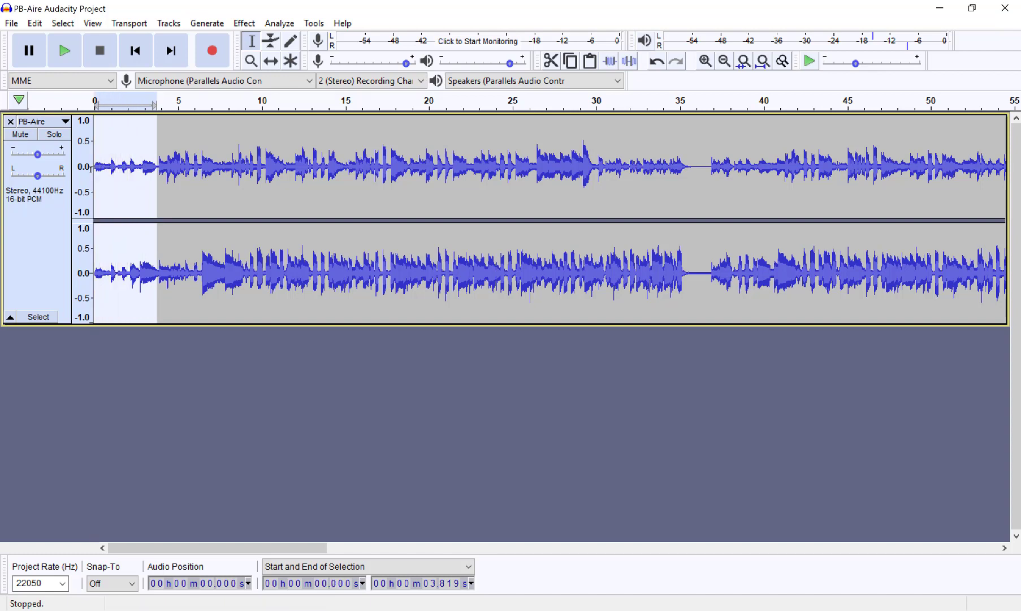
pyautogui.click(245, 23)
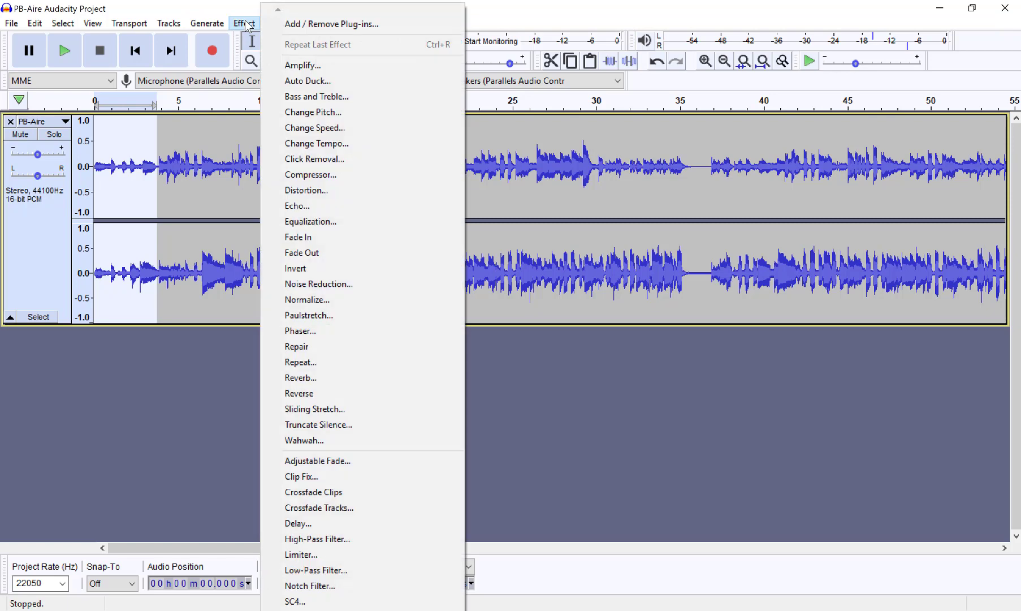
pyautogui.click(296, 237)
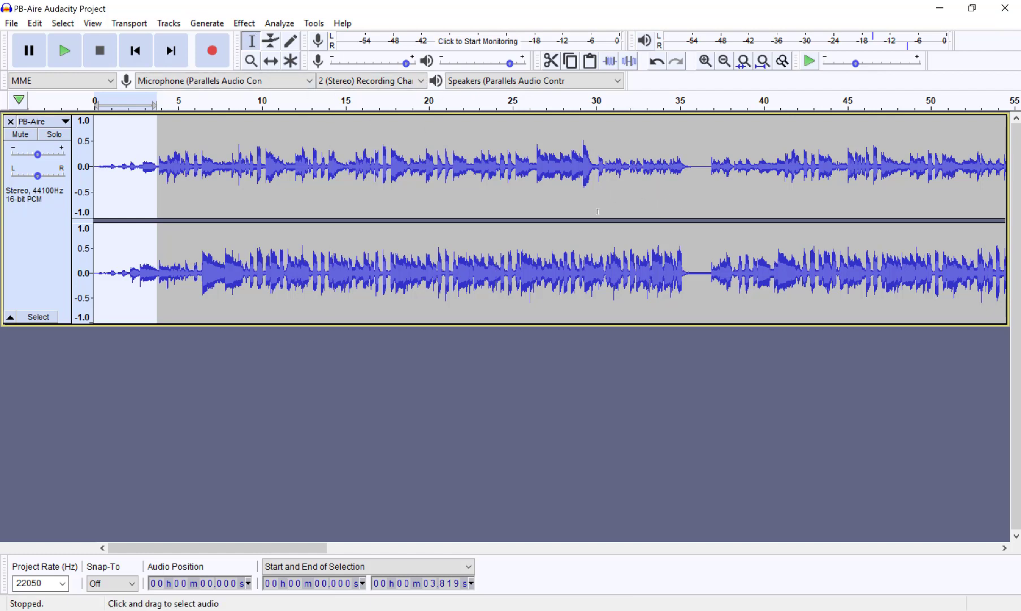
# Step: Delete everything in the PB-Aire track from about 30.25 seconds through the end of the audio
pyautogui.click(601, 182)
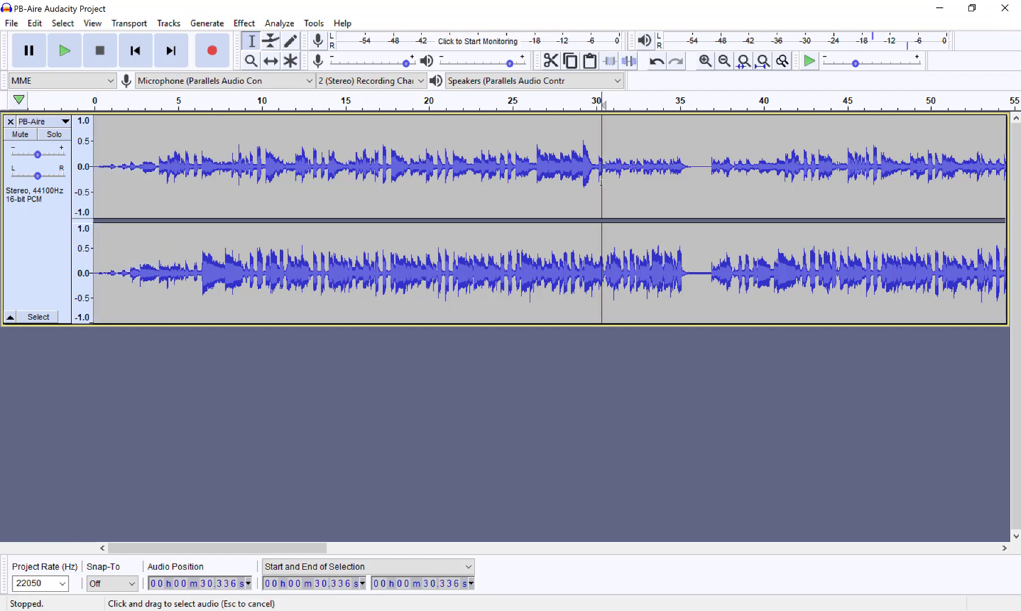
pyautogui.click(594, 185)
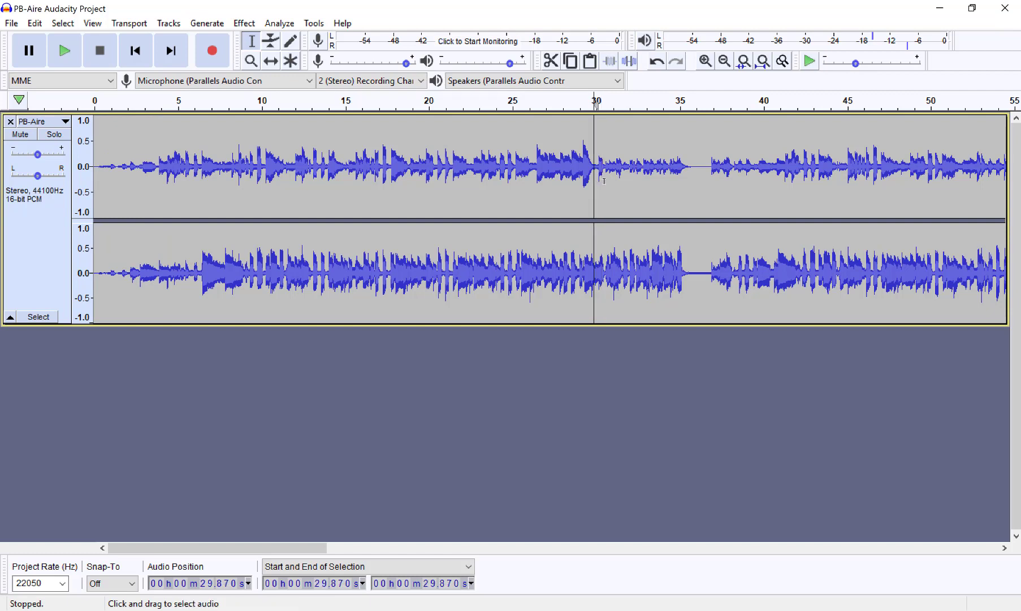
pyautogui.click(600, 182)
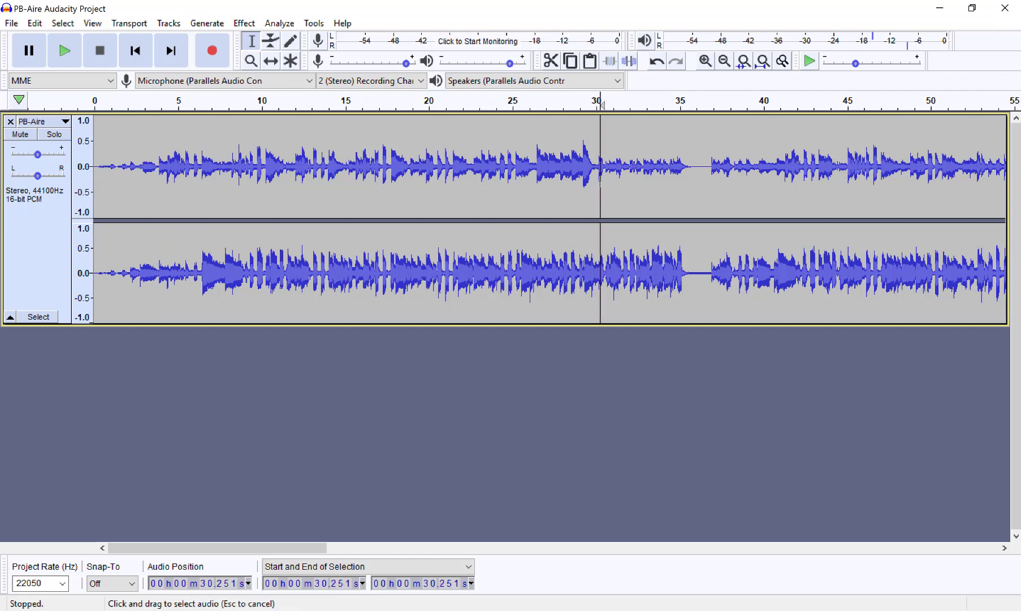
pyautogui.moveTo(601, 182); pyautogui.dragTo(1007, 210)
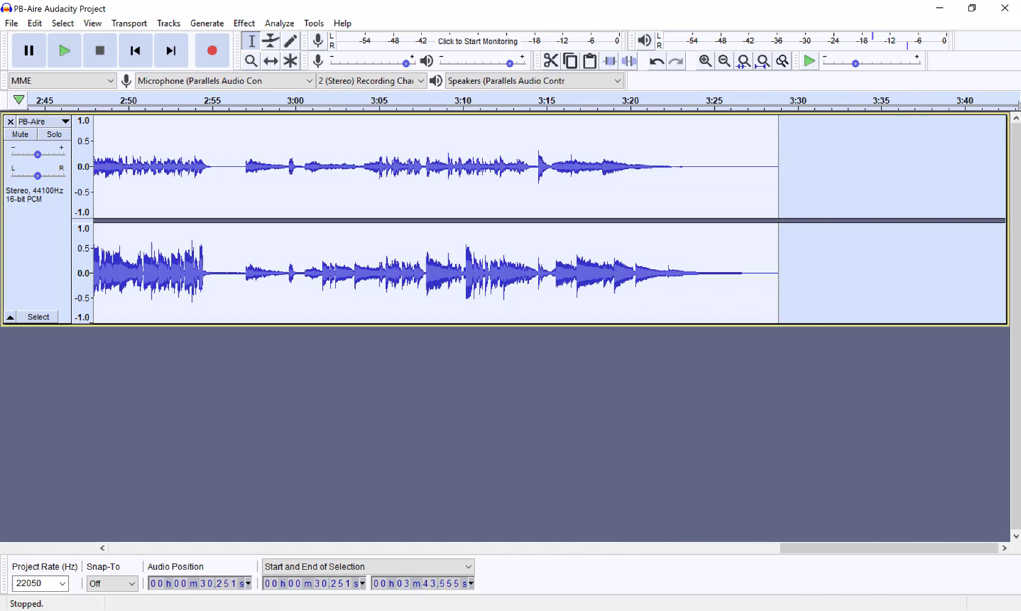
pyautogui.press('Delete')
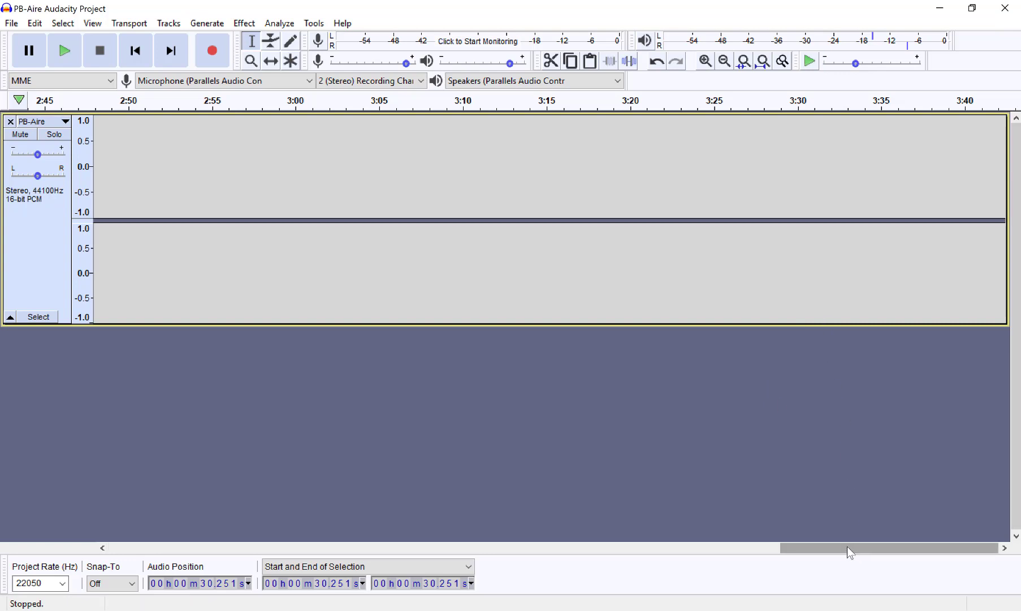
# Step: Apply a Fade Out to the track's ending, from about 26.2 seconds to its end at about 30.25 seconds
pyautogui.moveTo(847, 546); pyautogui.dragTo(206, 546)
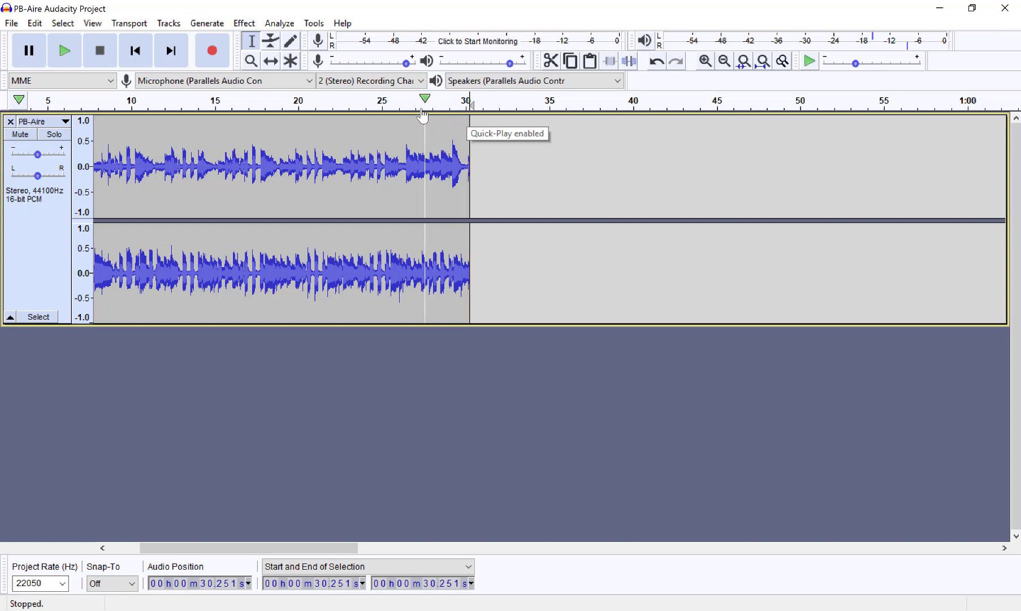
pyautogui.click(402, 188)
pyautogui.moveTo(411, 189); pyautogui.dragTo(467, 198)
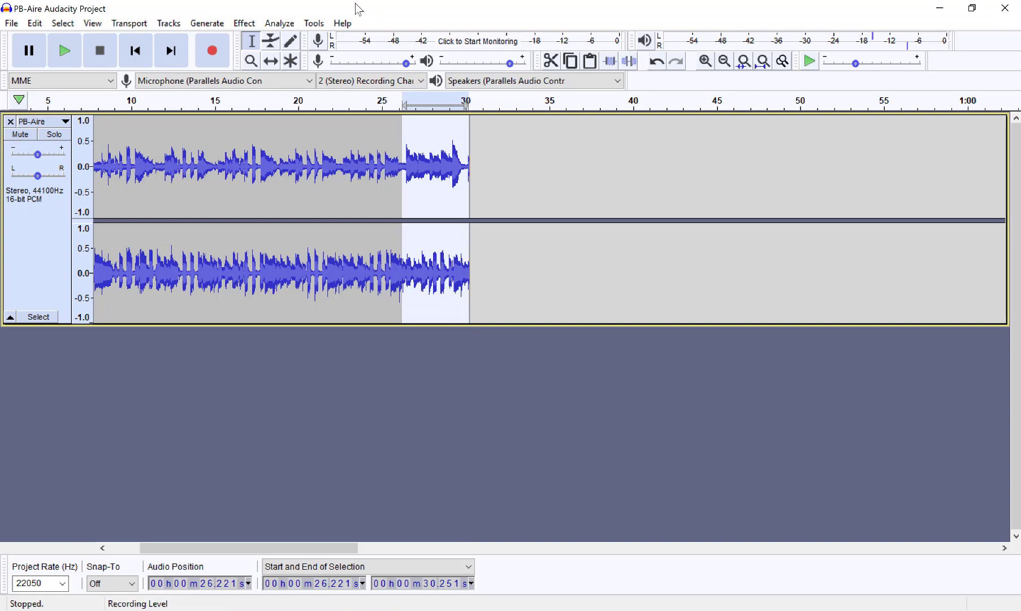
pyautogui.click(244, 23)
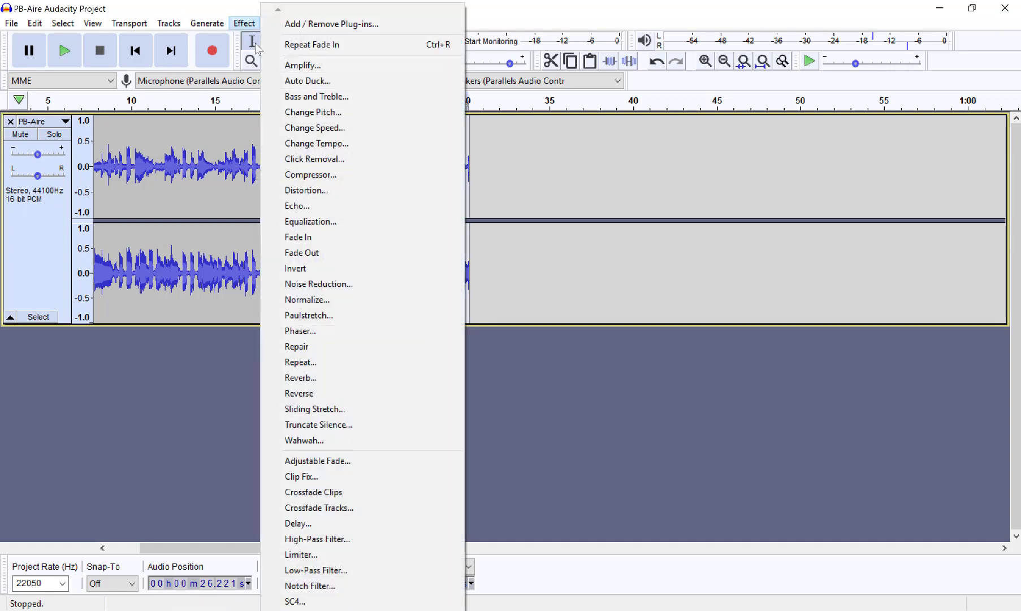
pyautogui.click(330, 252)
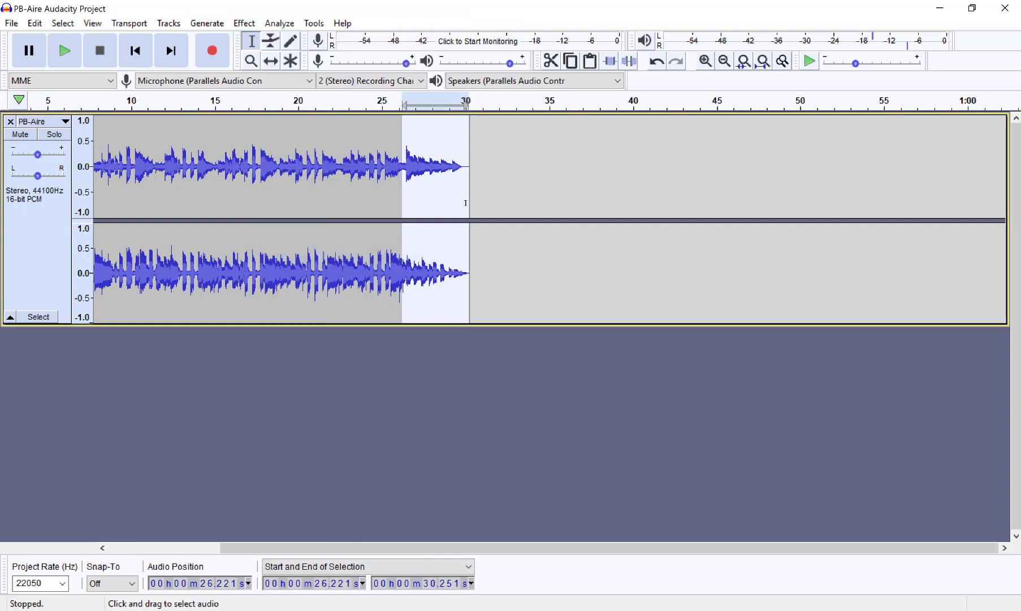
pyautogui.click(492, 241)
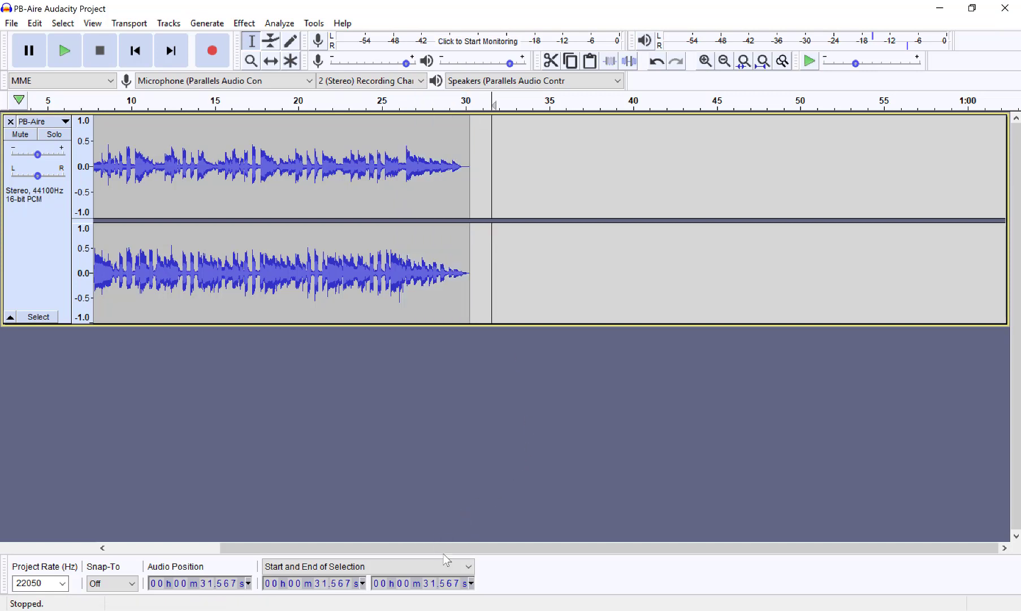
# Step: Return to the start of the track and play it back to check the fades
pyautogui.moveTo(434, 545); pyautogui.dragTo(267, 548)
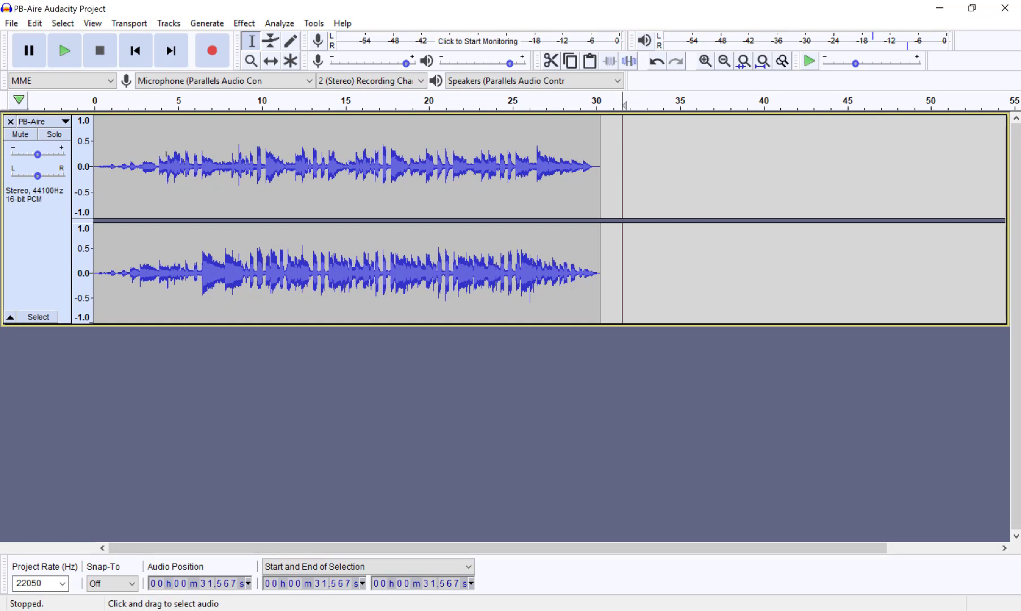
pyautogui.click(135, 51)
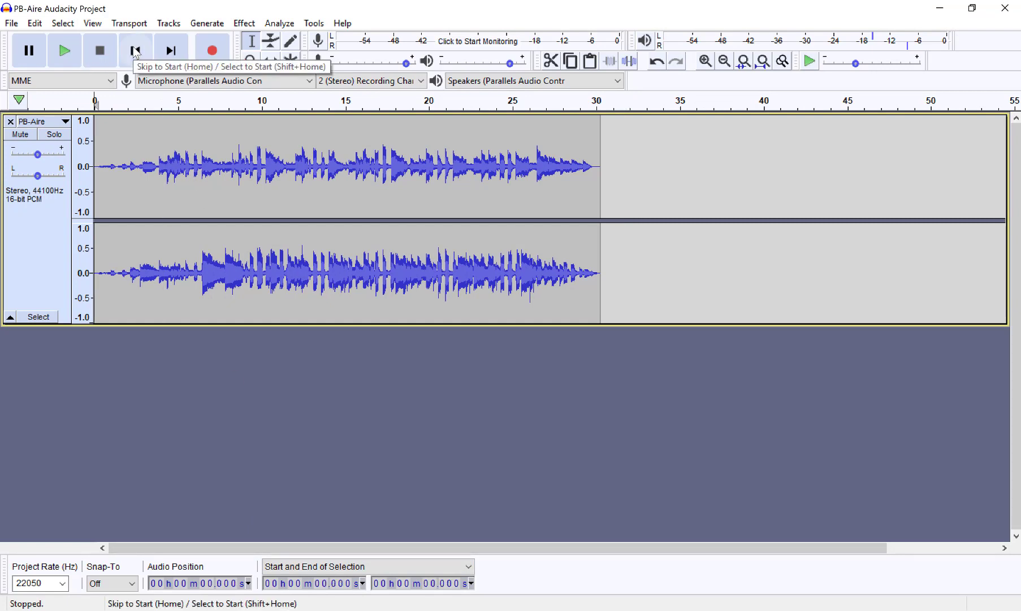
pyautogui.click(65, 48)
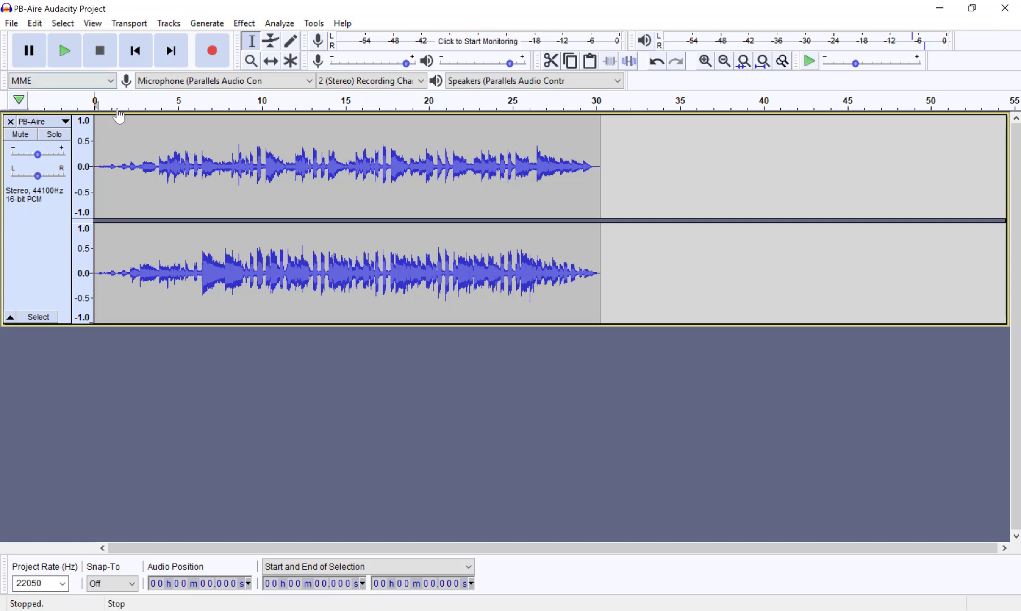
# Step: Export the audio as "PB-Aire Audacity Project.mp3" to the Audacity Audio Editing folder, using the Preset bit rate mode, Standard quality and unchanged metadata tags
pyautogui.click(11, 25)
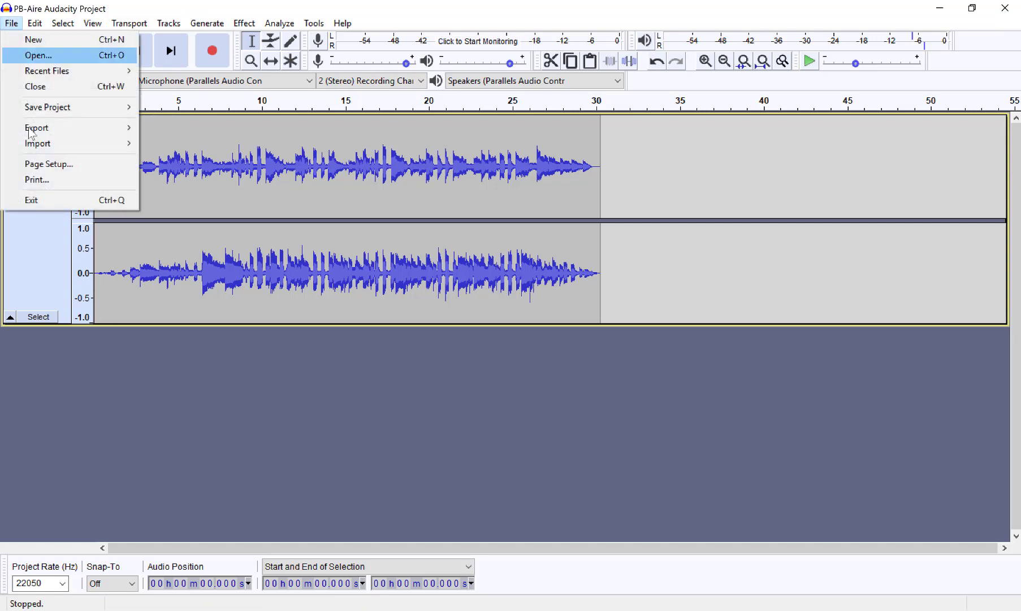
pyautogui.moveTo(73, 129)
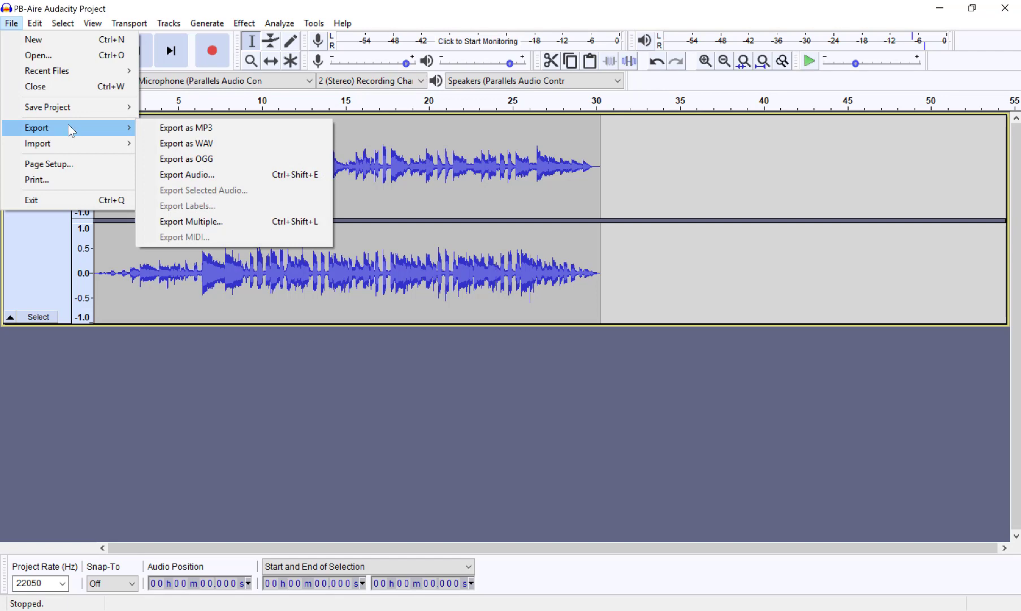
pyautogui.click(203, 130)
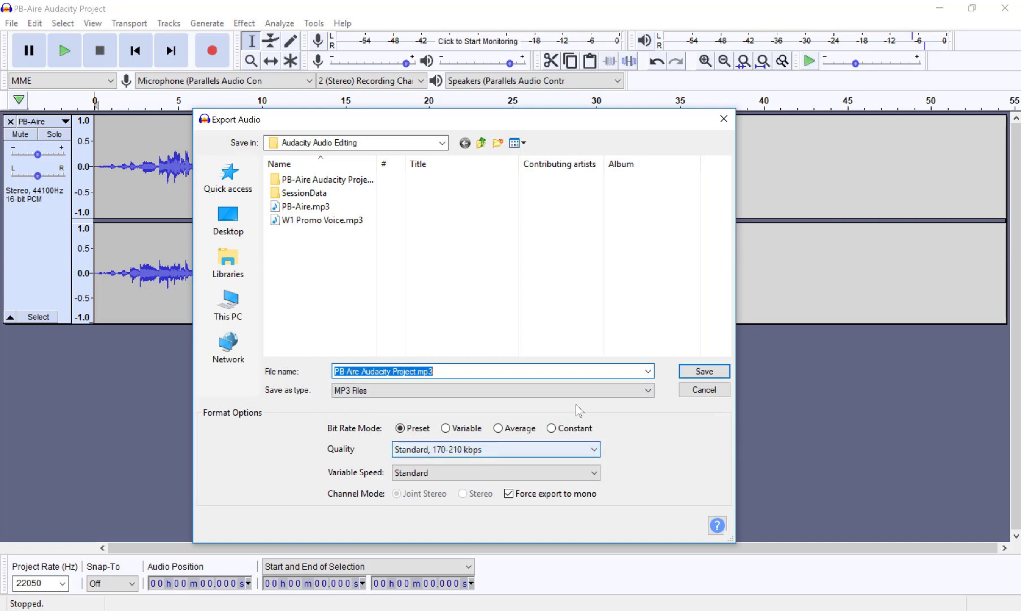
pyautogui.click(704, 372)
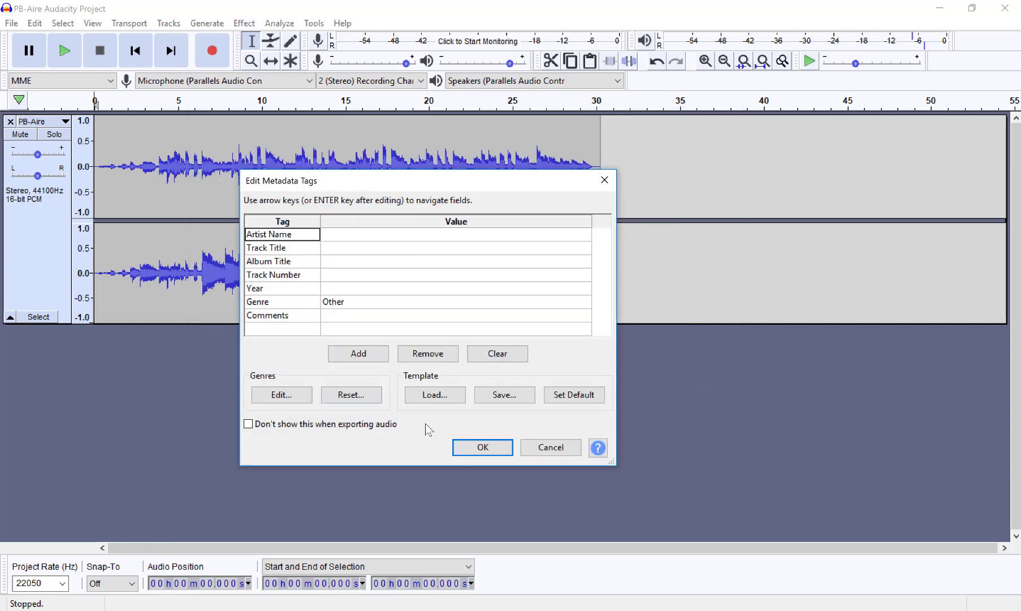
pyautogui.click(482, 448)
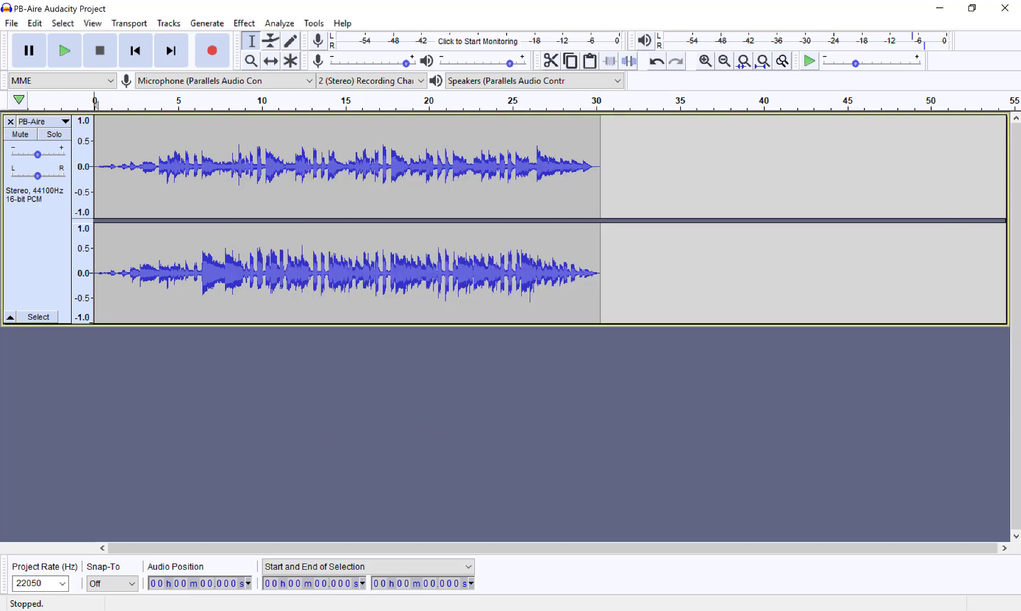
# Step: Switch to File Explorer, play the exported "PB-Aire Audacity Project.mp3" in the media player, and close the player
pyautogui.hotkey('alt', 'Tab')
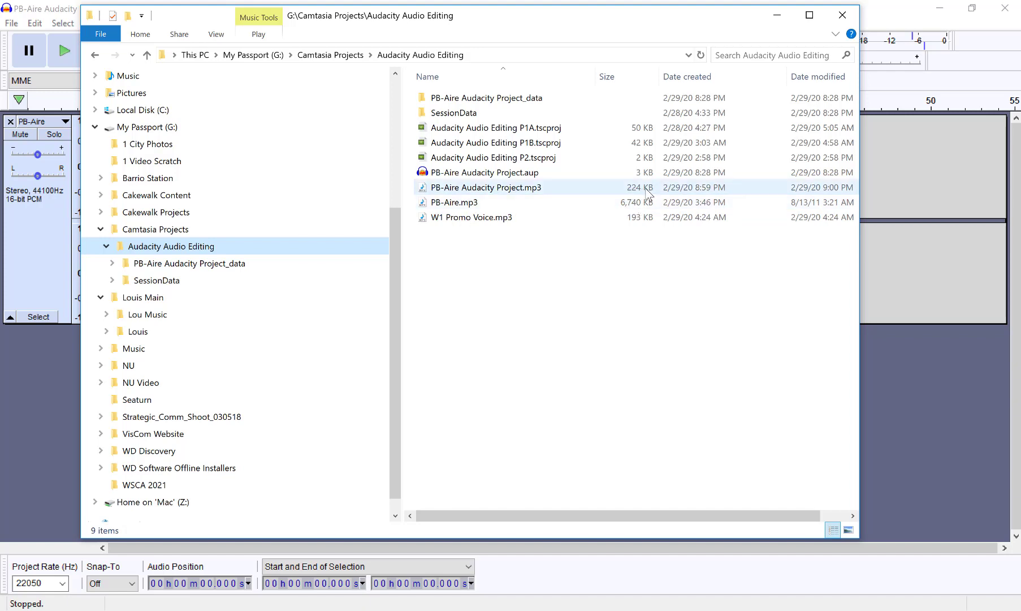
pyautogui.click(453, 192)
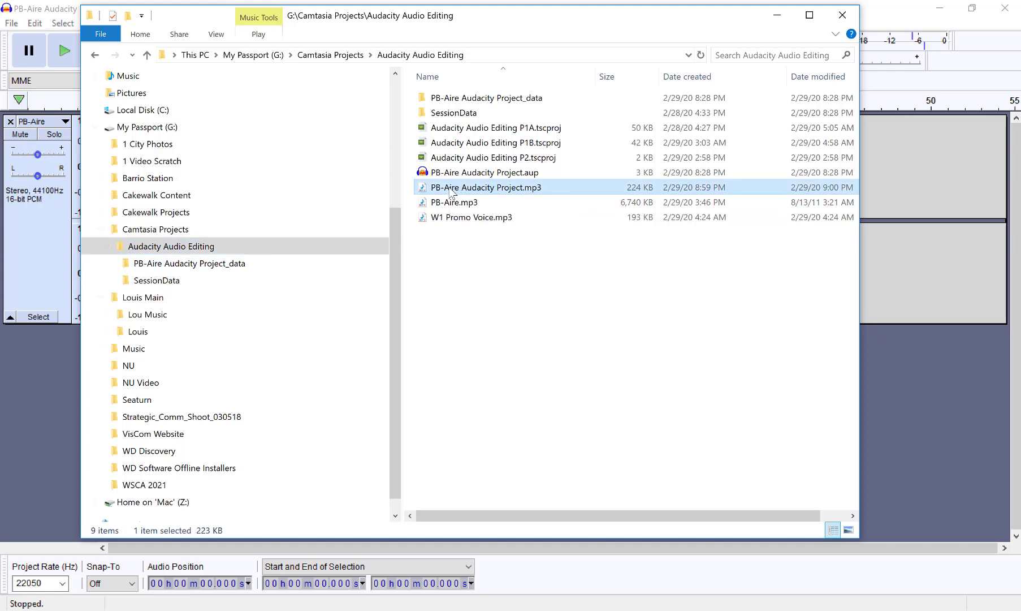
pyautogui.doubleClick(453, 192)
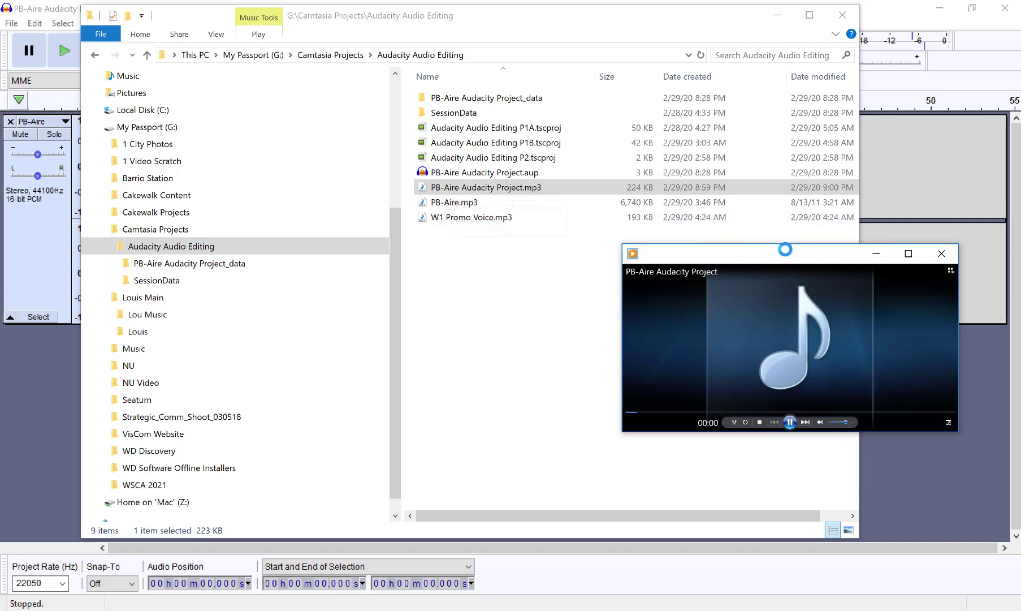
pyautogui.moveTo(780, 256); pyautogui.dragTo(526, 190)
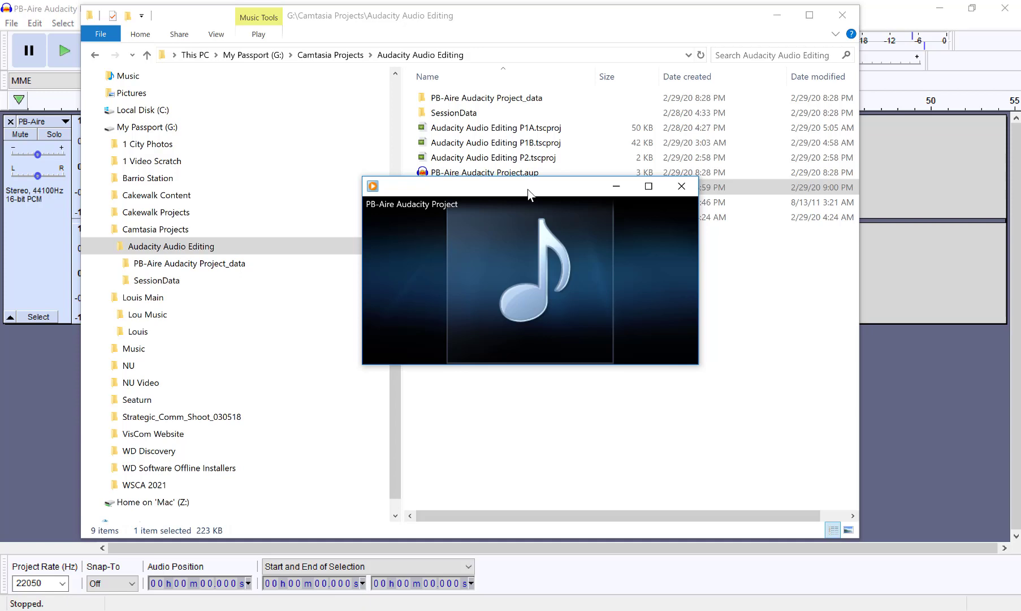
pyautogui.click(681, 186)
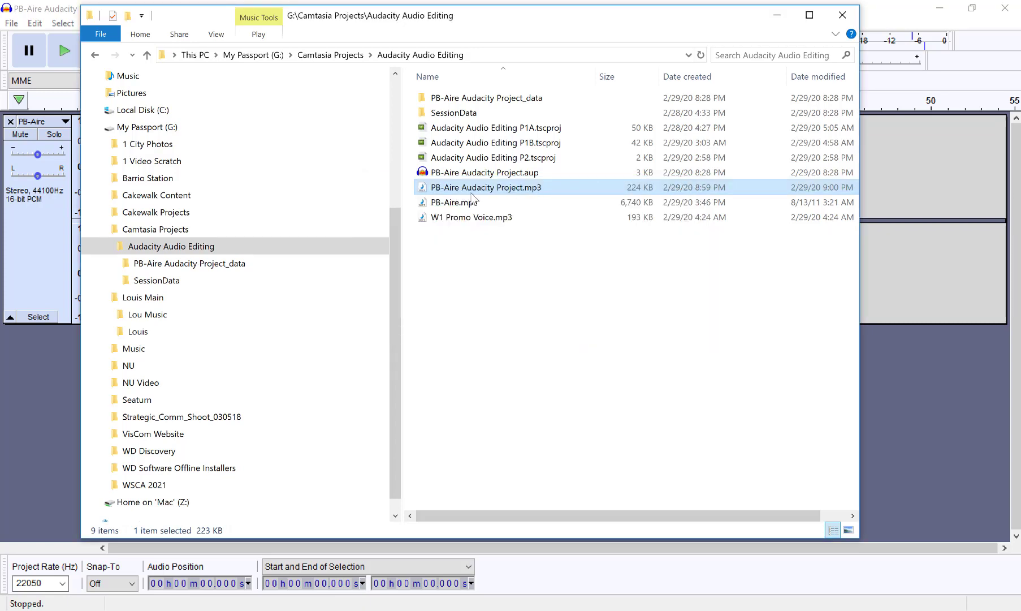